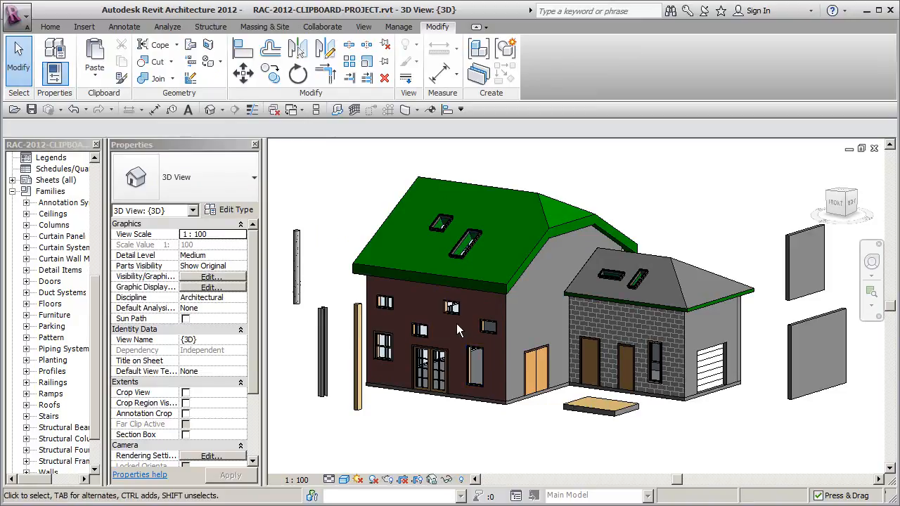
Open the Drafting 1 view to examine its detail items, lines and filled regions, and return to the 3D view.
{"action": "left_click", "coordinate": [96, 175]}
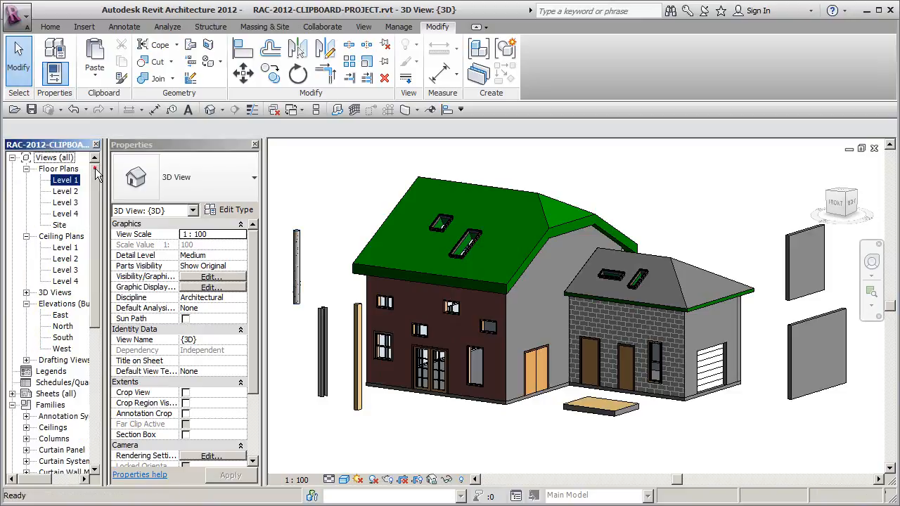
{"action": "left_click", "coordinate": [27, 361]}
{"action": "double_click", "coordinate": [67, 372]}
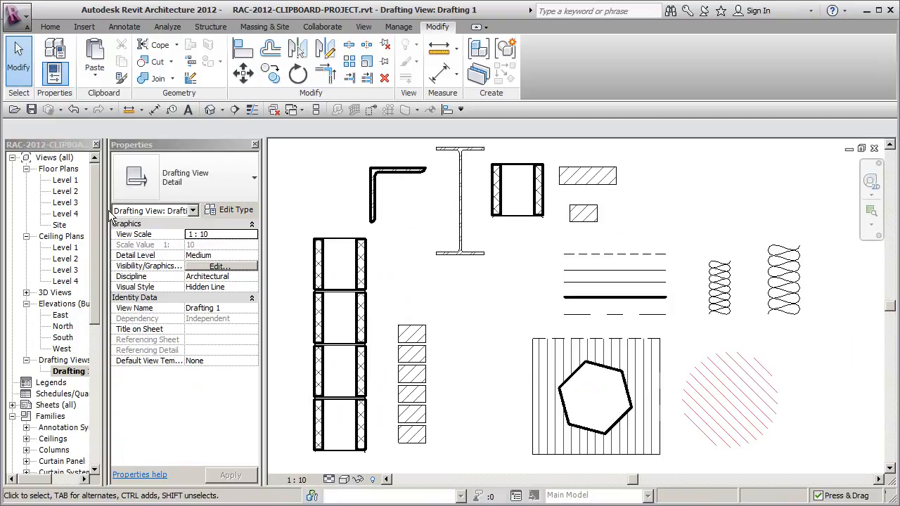
{"action": "left_click", "coordinate": [210, 110]}
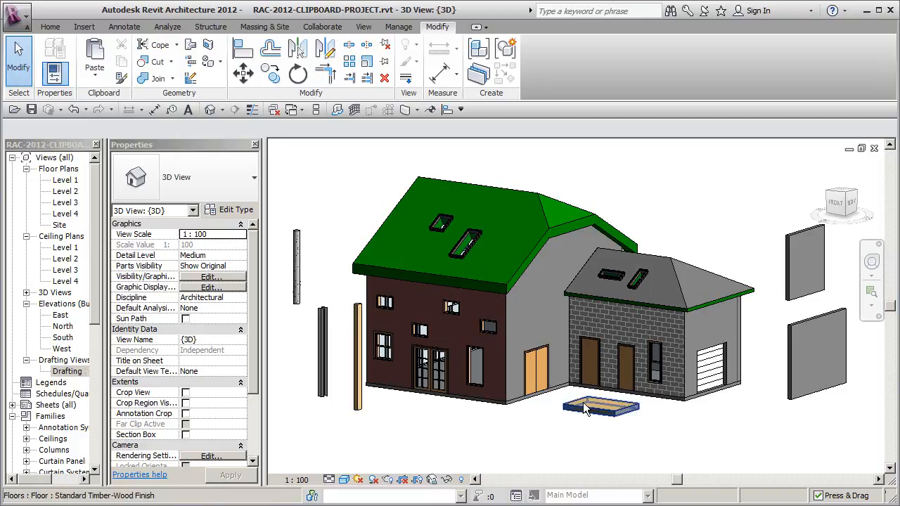
Inspect the thick green main roof's footprint sketch in the Level 2 plan and in 3D, and cancel the footprint edit.
{"action": "left_click", "coordinate": [530, 248]}
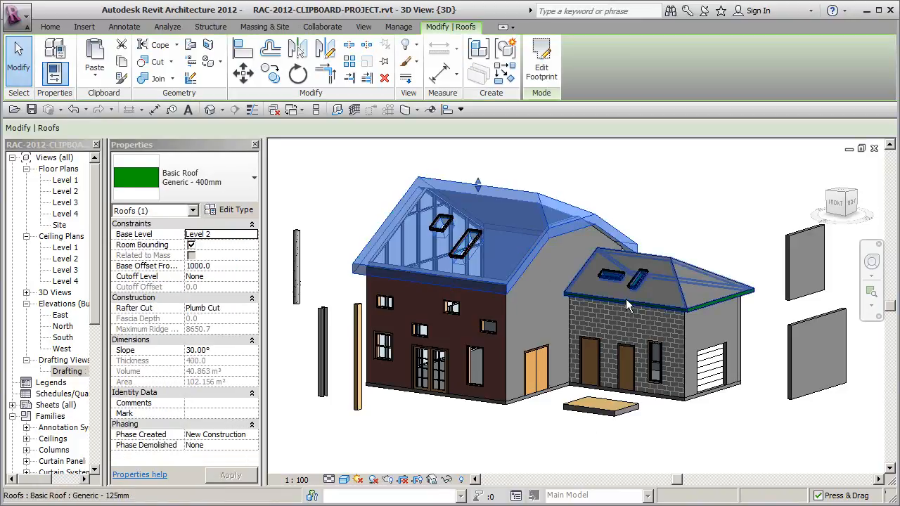
{"action": "left_click", "coordinate": [541, 67]}
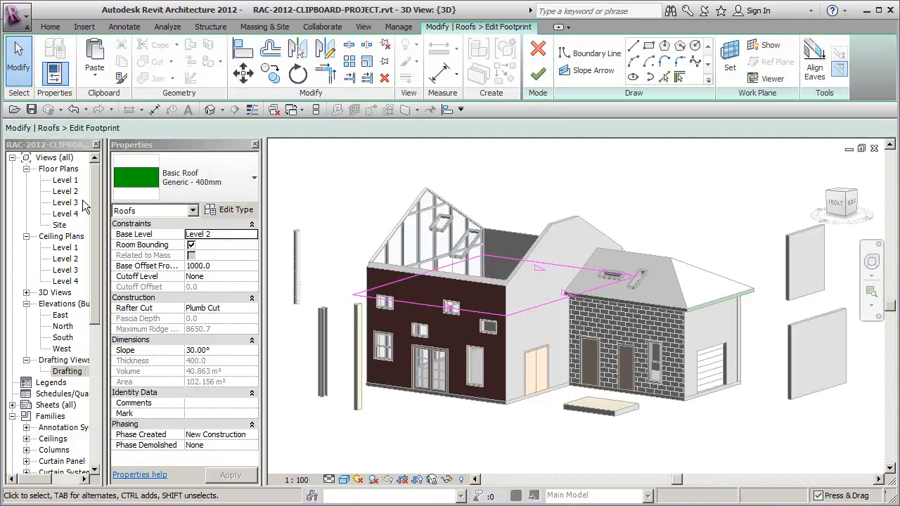
{"action": "double_click", "coordinate": [71, 191]}
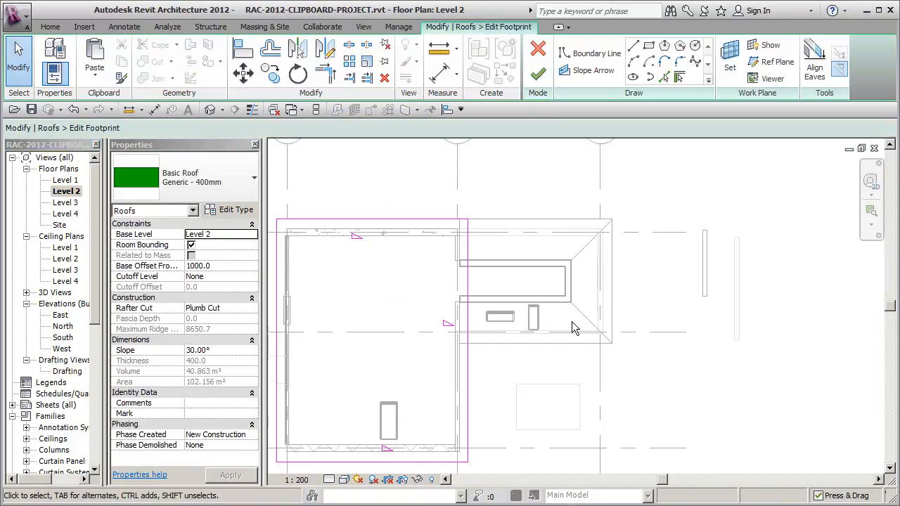
{"action": "middle_click_drag", "start_coordinate": [549, 330], "coordinate": [598, 337]}
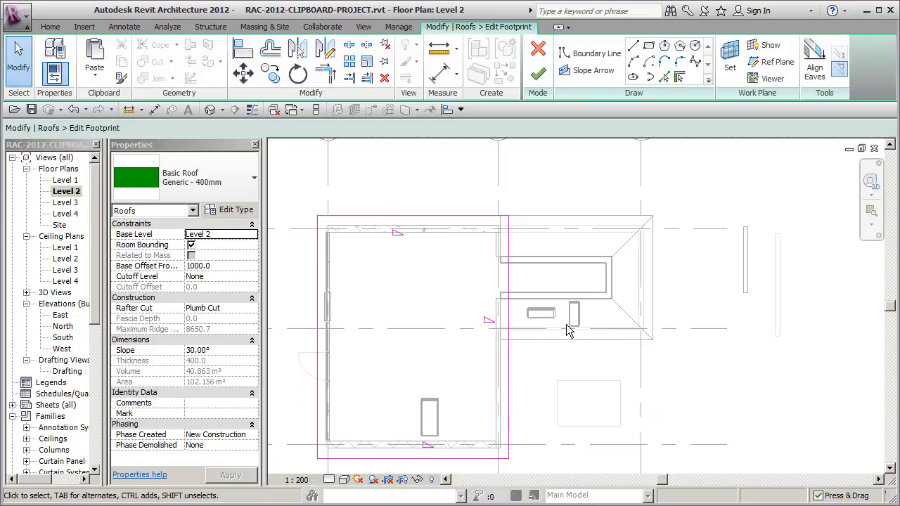
{"action": "left_click", "coordinate": [208, 110]}
{"action": "middle_click_drag", "start_coordinate": [565, 343], "coordinate": [572, 351]}
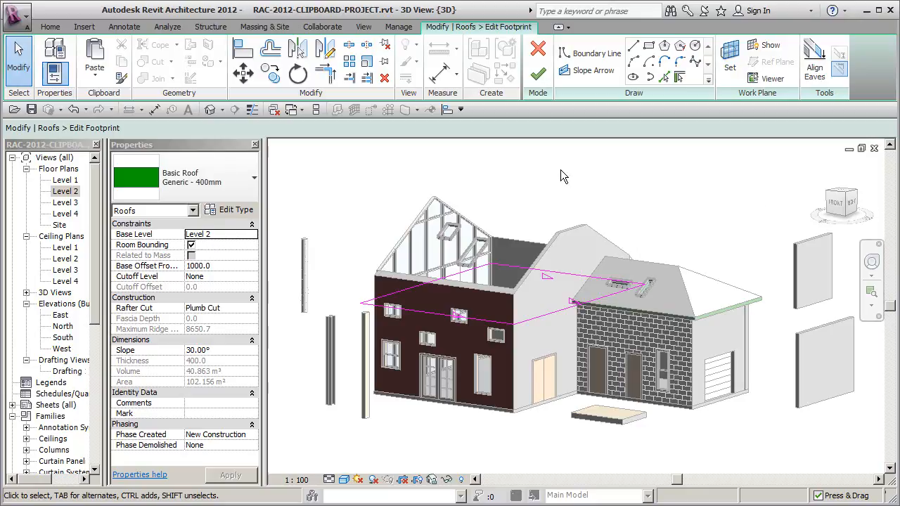
{"action": "left_click", "coordinate": [538, 48]}
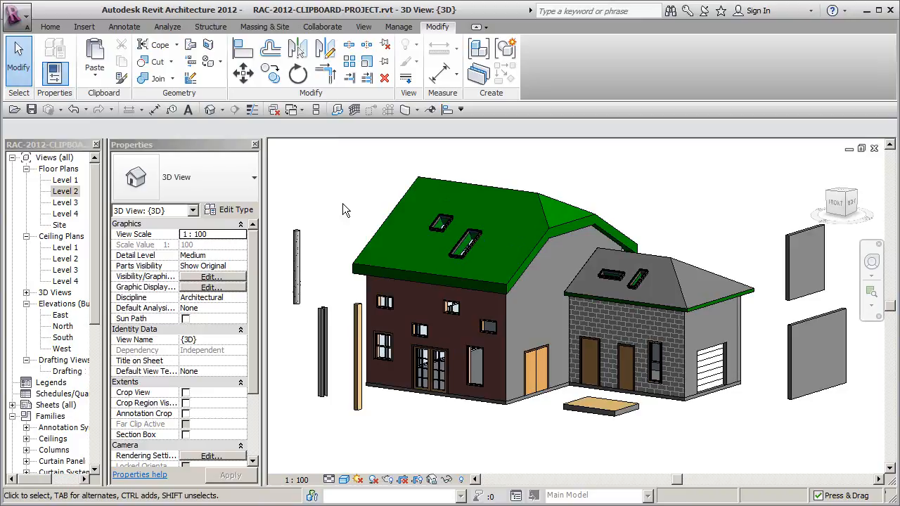
Use Match Type to copy the brick wall's glazed double door type to the side double door, both block-wall doors and the garage door.
{"action": "left_click", "coordinate": [121, 79]}
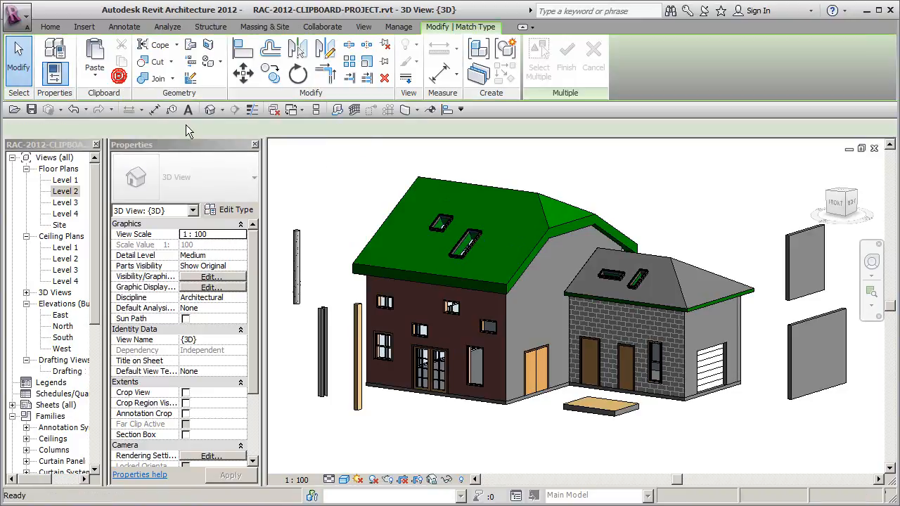
{"action": "scroll", "coordinate": [496, 427], "scroll_direction": "up", "scroll_amount": 3}
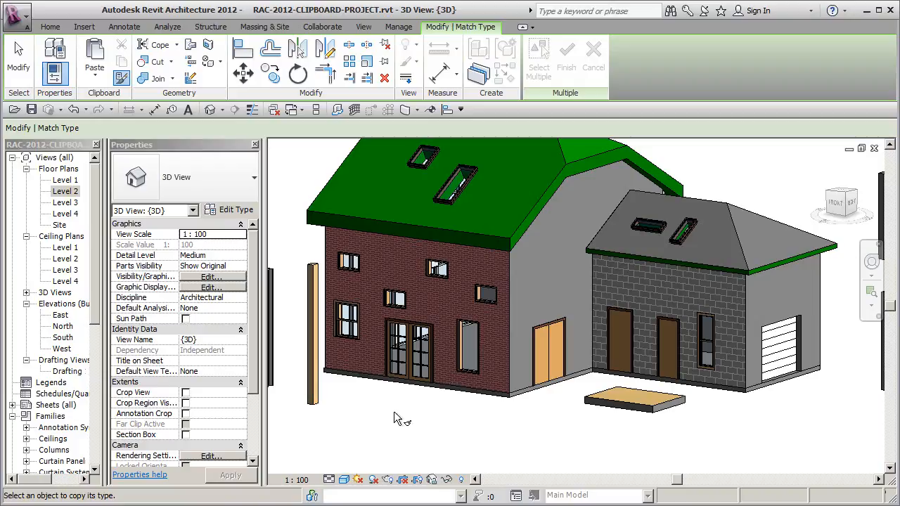
{"action": "left_click", "coordinate": [402, 376]}
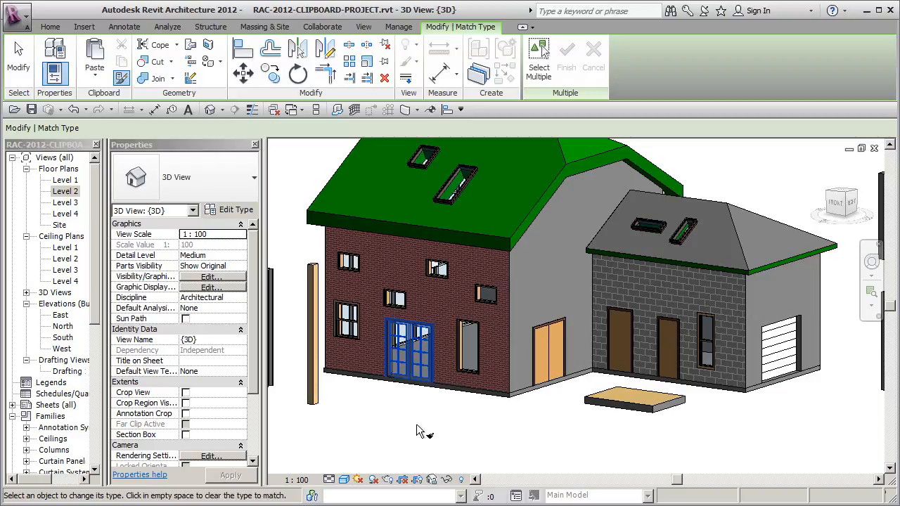
{"action": "left_click", "coordinate": [550, 376]}
{"action": "left_click", "coordinate": [619, 375]}
{"action": "left_click", "coordinate": [664, 378]}
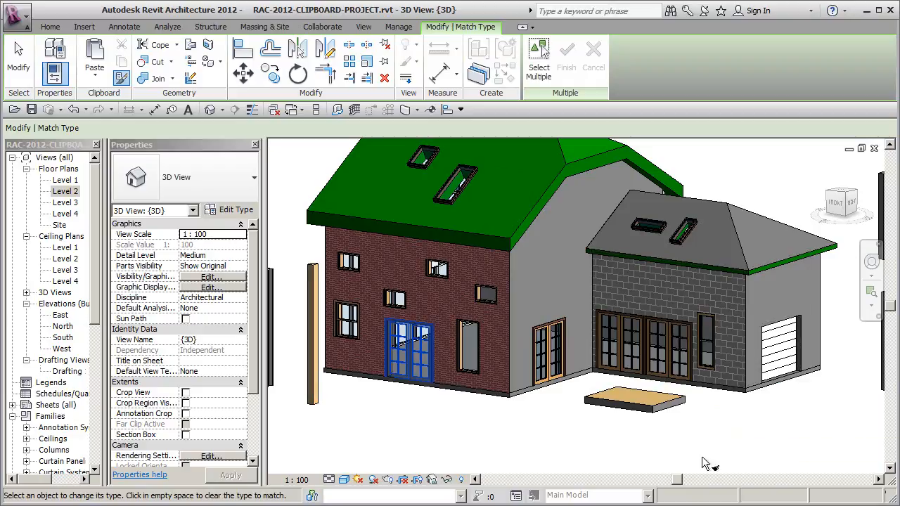
{"action": "left_click", "coordinate": [777, 380]}
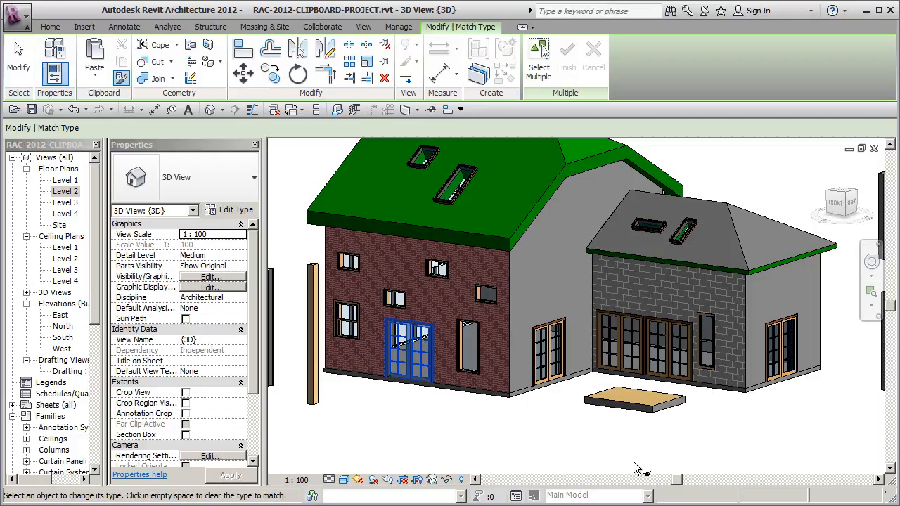
{"action": "left_click", "coordinate": [557, 436]}
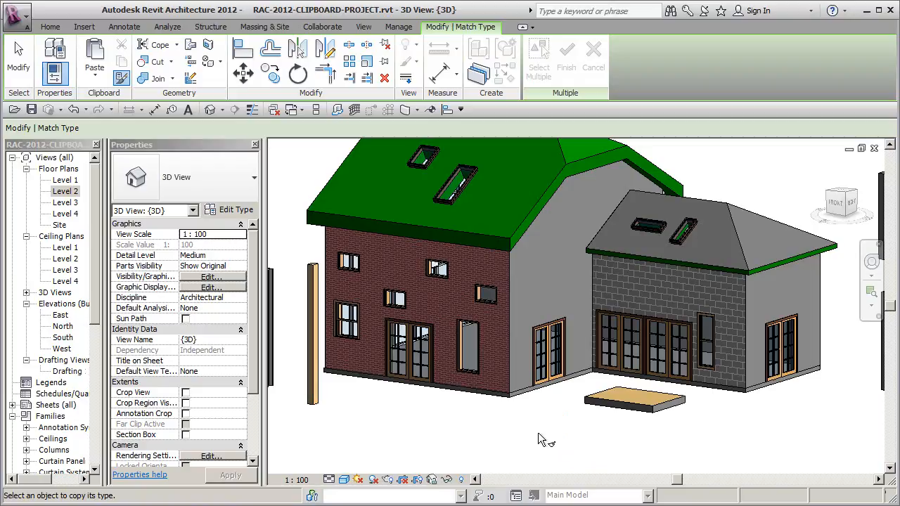
Match the brick wall's ground-floor double-hung window type onto three of the smaller windows above, and clear the source type.
{"action": "left_click", "coordinate": [346, 317]}
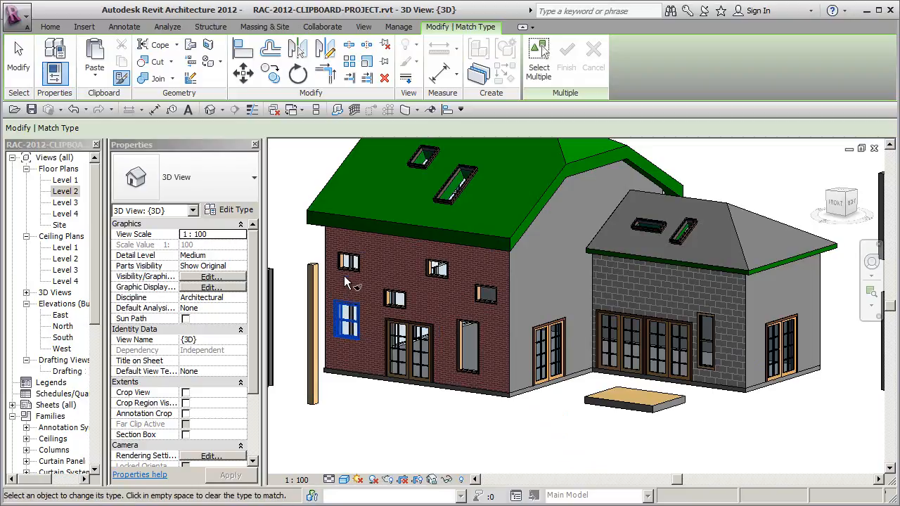
{"action": "left_click", "coordinate": [348, 261]}
{"action": "left_click", "coordinate": [442, 274]}
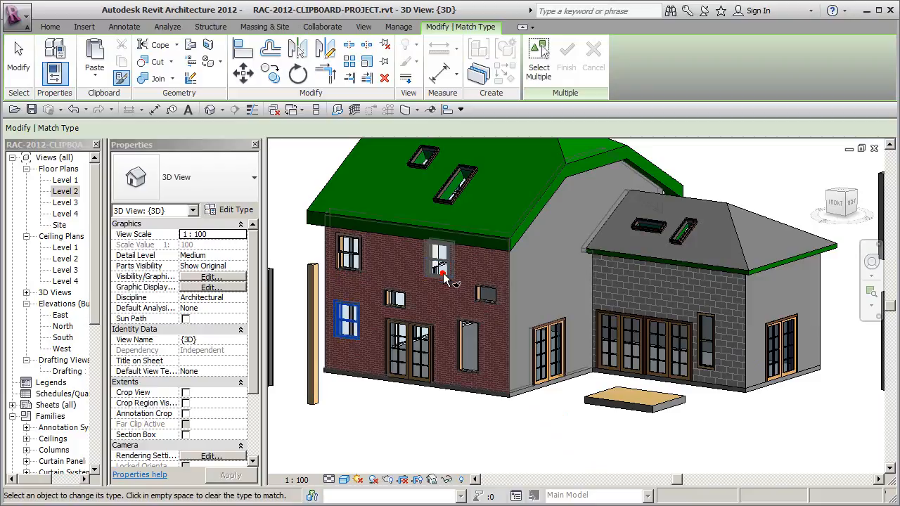
{"action": "left_click", "coordinate": [485, 293]}
{"action": "left_click", "coordinate": [430, 414]}
Match the timber column's type onto the steel column and the round concrete column, and end Match Type.
{"action": "middle_click_drag", "start_coordinate": [428, 417], "coordinate": [583, 432]}
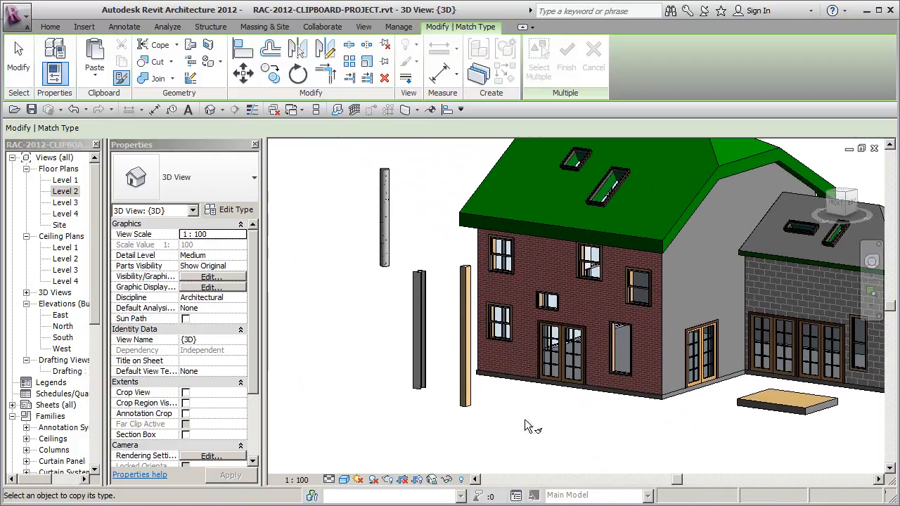
{"action": "left_click", "coordinate": [465, 393]}
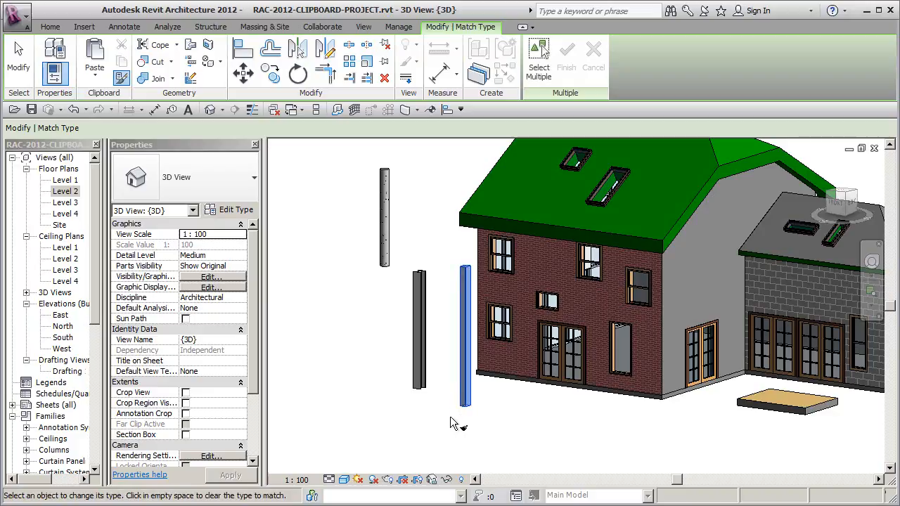
{"action": "left_click", "coordinate": [419, 393]}
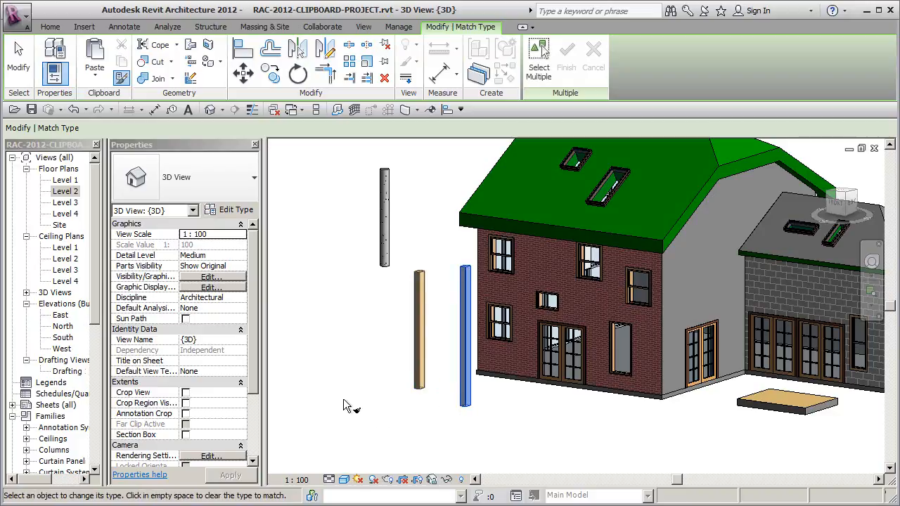
{"action": "left_click", "coordinate": [383, 265]}
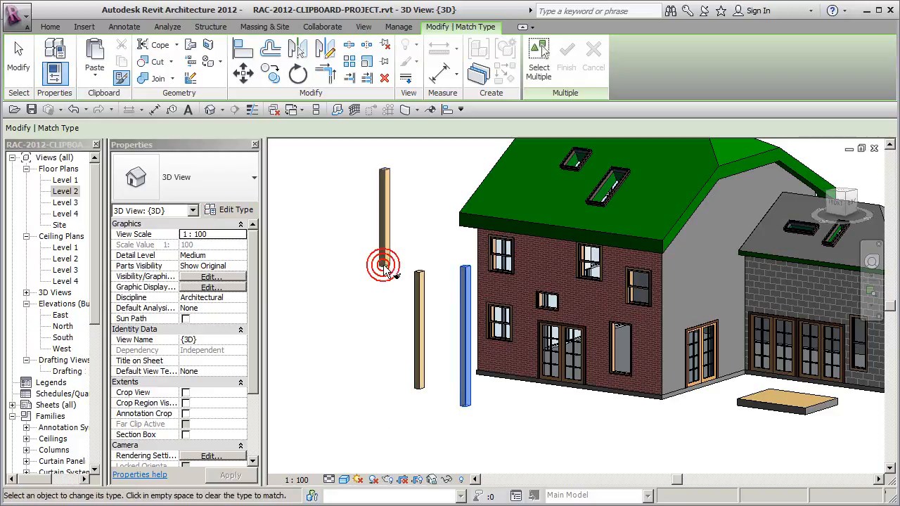
{"action": "left_click", "coordinate": [397, 307]}
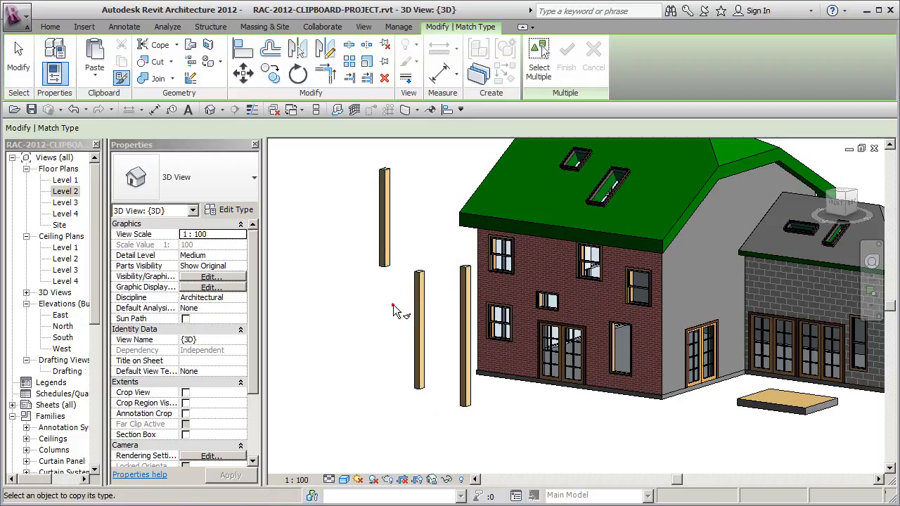
{"action": "key", "text": "Escape"}
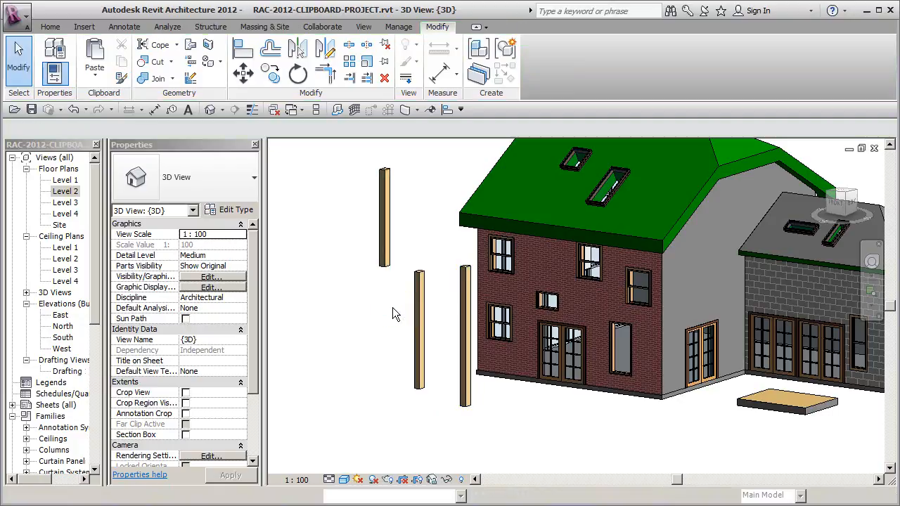
{"action": "left_click", "coordinate": [14, 59]}
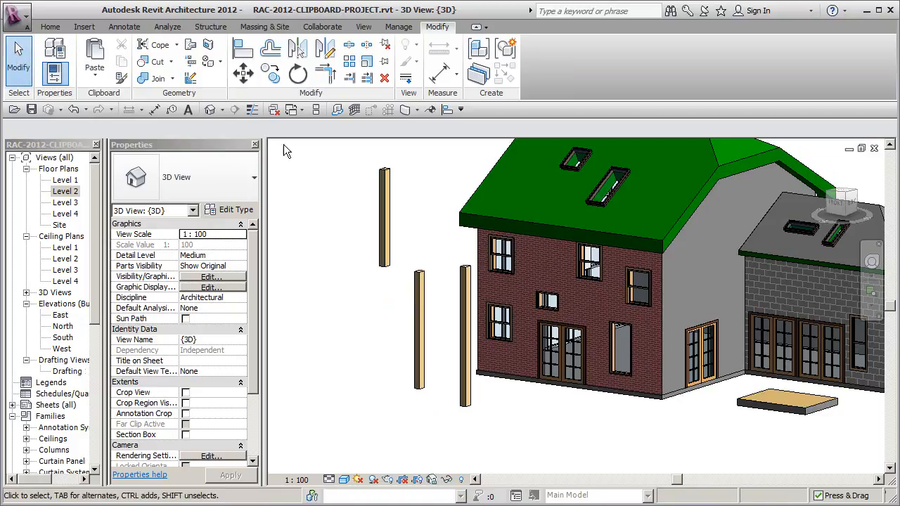
Undo all the type matches made to the columns, windows and doors.
{"action": "left_click", "coordinate": [75, 110]}
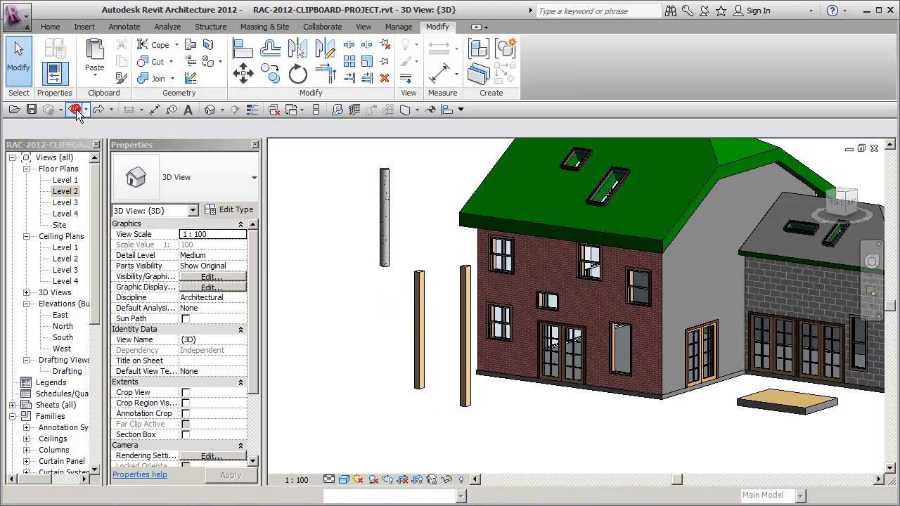
{"action": "left_click", "coordinate": [75, 111]}
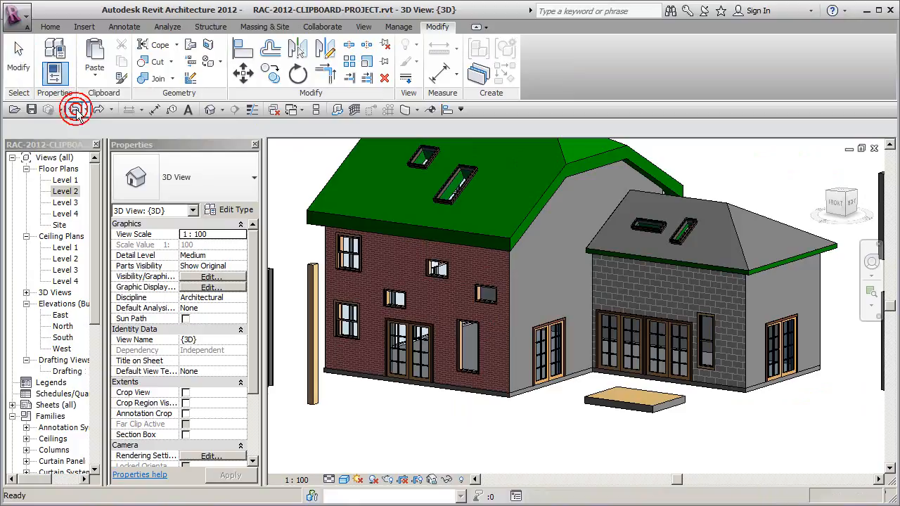
{"action": "left_click", "coordinate": [75, 110]}
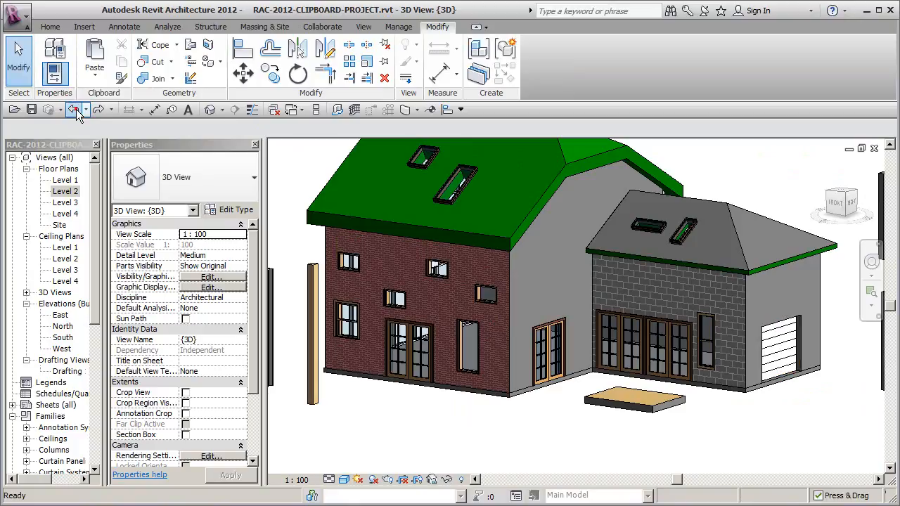
{"action": "left_click", "coordinate": [75, 110]}
{"action": "left_click", "coordinate": [75, 111]}
{"action": "left_click", "coordinate": [75, 110]}
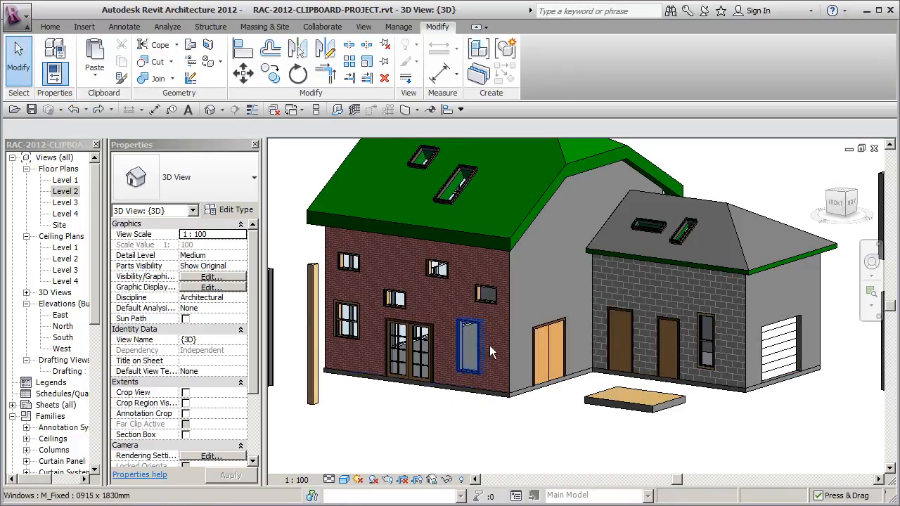
Check the wall types of the block wall and the brick front wall, and clear the selection.
{"action": "scroll", "coordinate": [498, 347], "scroll_direction": "down", "scroll_amount": 1}
{"action": "middle_click_drag", "start_coordinate": [498, 348], "coordinate": [513, 373]}
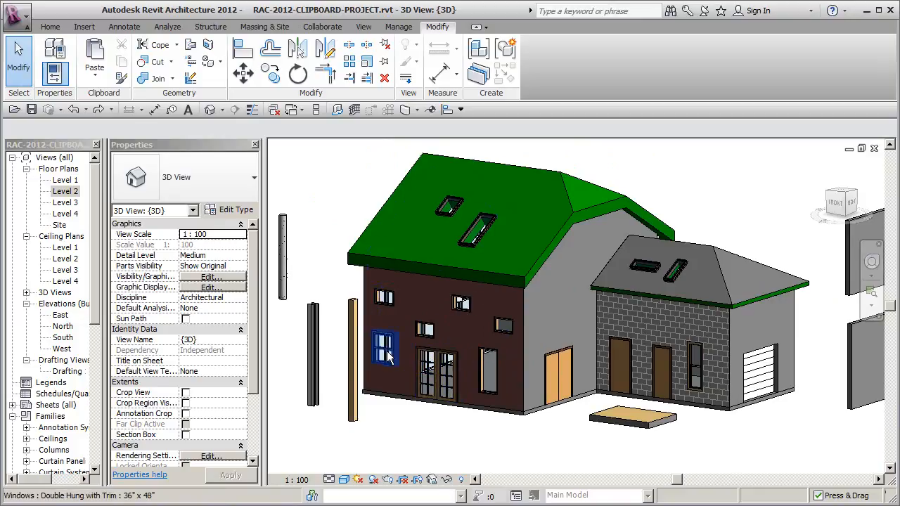
{"action": "middle_click_drag", "start_coordinate": [393, 421], "coordinate": [391, 418]}
{"action": "scroll", "coordinate": [391, 417], "scroll_direction": "down", "scroll_amount": 1}
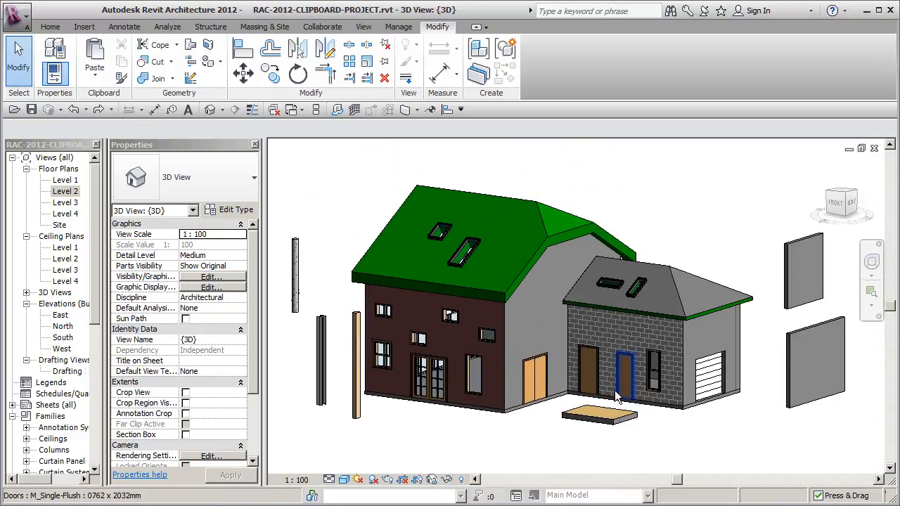
{"action": "left_click", "coordinate": [588, 403]}
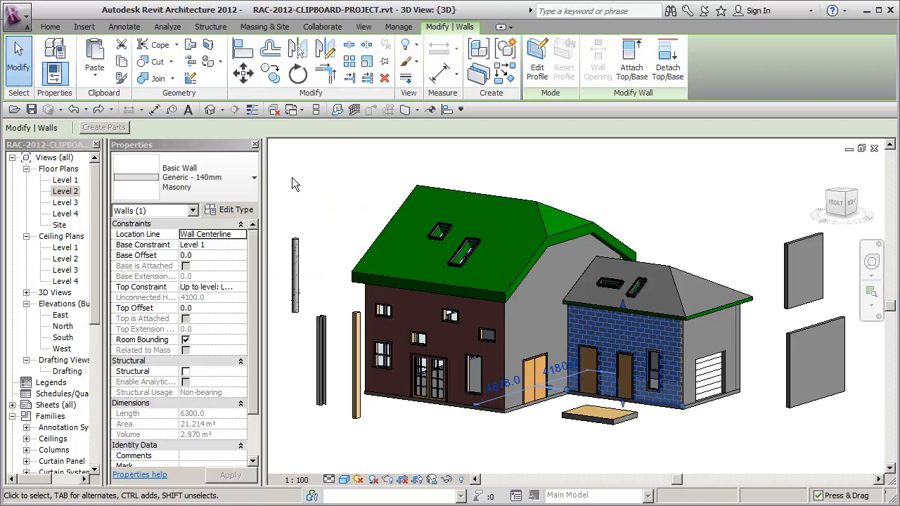
{"action": "left_click", "coordinate": [546, 170]}
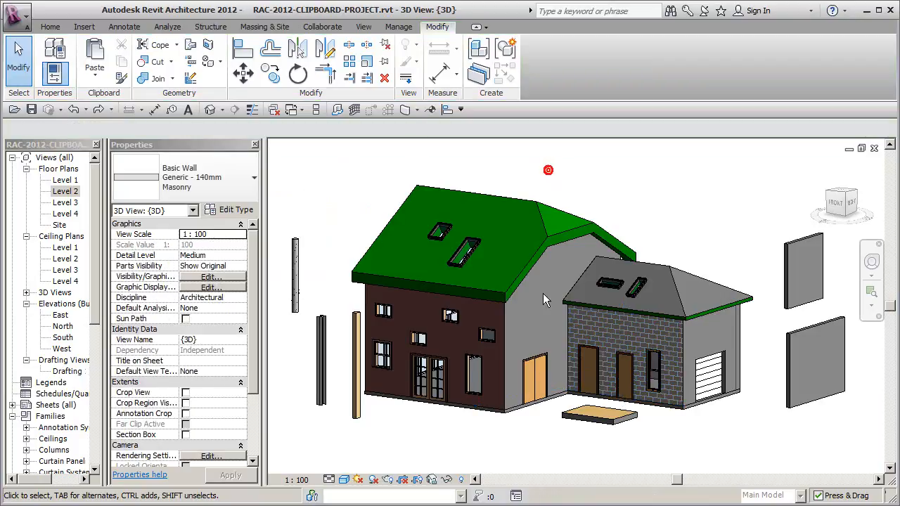
{"action": "left_click", "coordinate": [497, 406]}
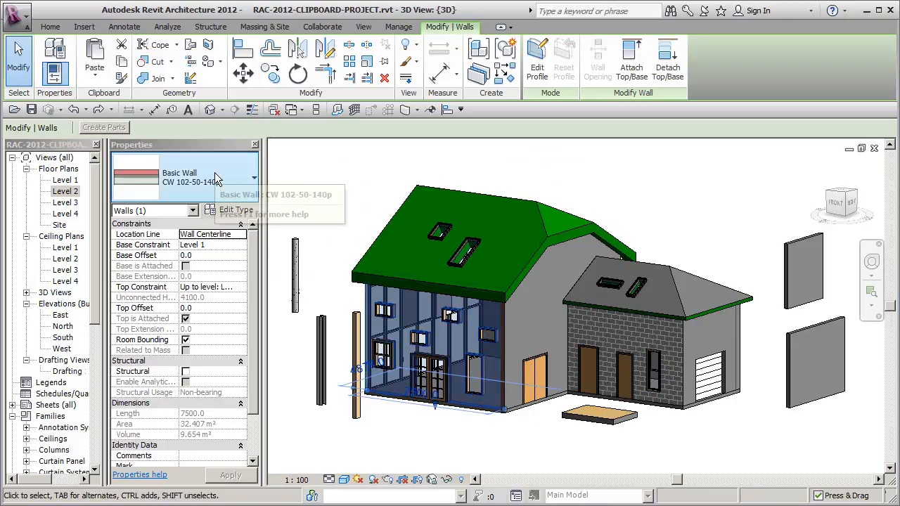
{"action": "left_click", "coordinate": [679, 165]}
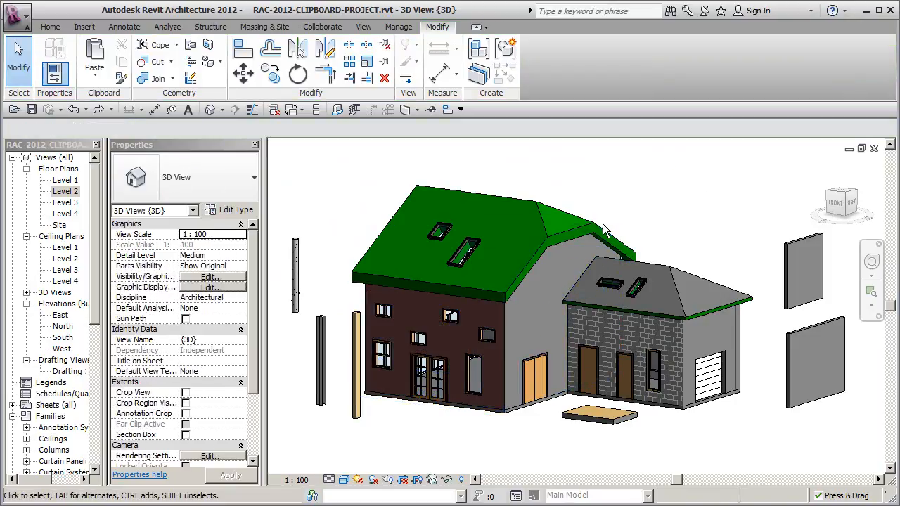
{"action": "middle_click_drag", "start_coordinate": [543, 440], "coordinate": [546, 442]}
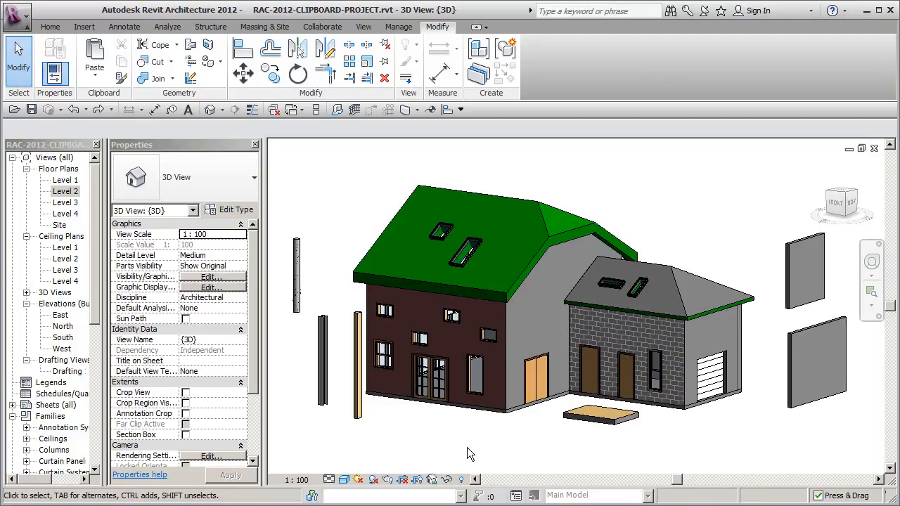
Match the ground-floor double-hung window's type onto the small upper window nearest the brick wall's corner, end Match Type and undo the match.
{"action": "middle_click_drag", "start_coordinate": [460, 448], "coordinate": [476, 436], "text": "shift"}
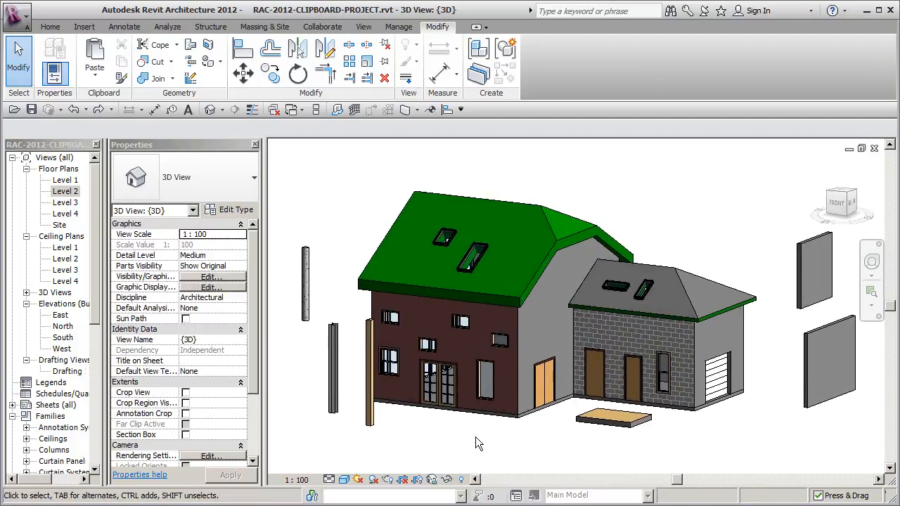
{"action": "left_click", "coordinate": [122, 80]}
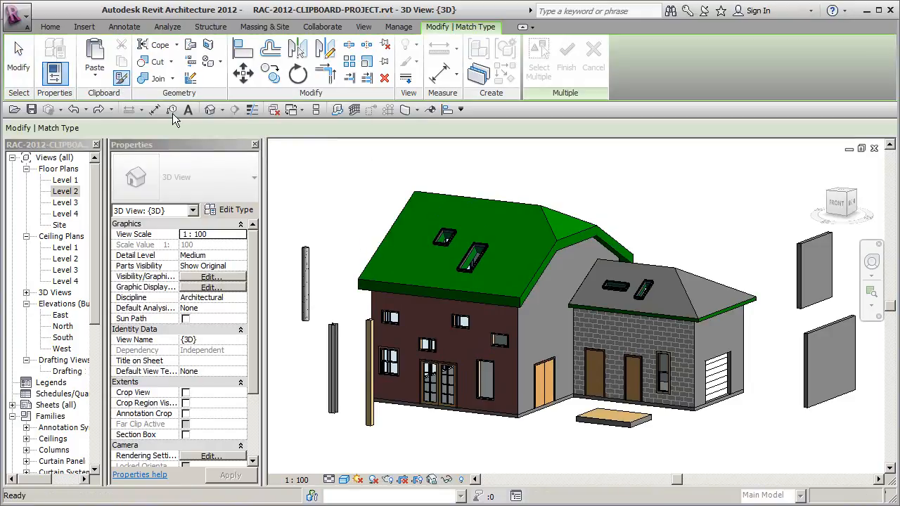
{"action": "scroll", "coordinate": [409, 357], "scroll_direction": "up", "scroll_amount": 2}
{"action": "scroll", "coordinate": [408, 357], "scroll_direction": "up", "scroll_amount": 1}
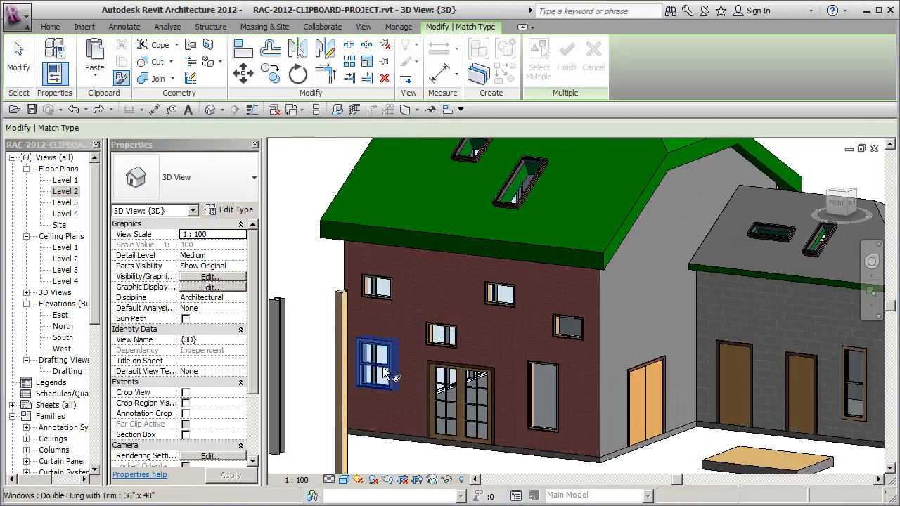
{"action": "left_click", "coordinate": [383, 366]}
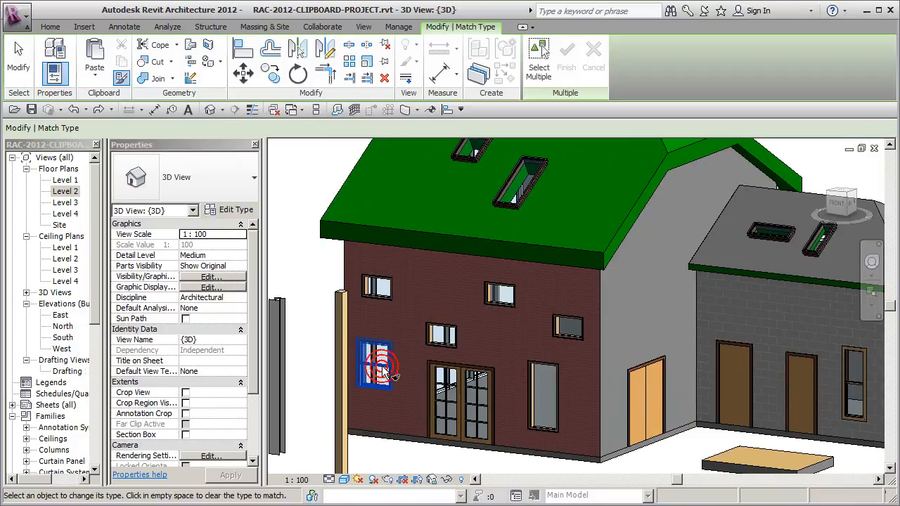
{"action": "left_click", "coordinate": [569, 335]}
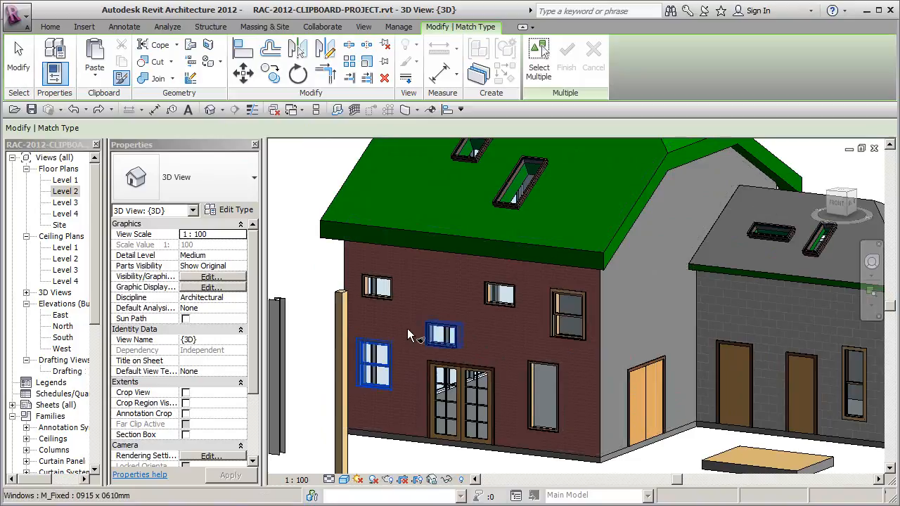
{"action": "left_click", "coordinate": [378, 366]}
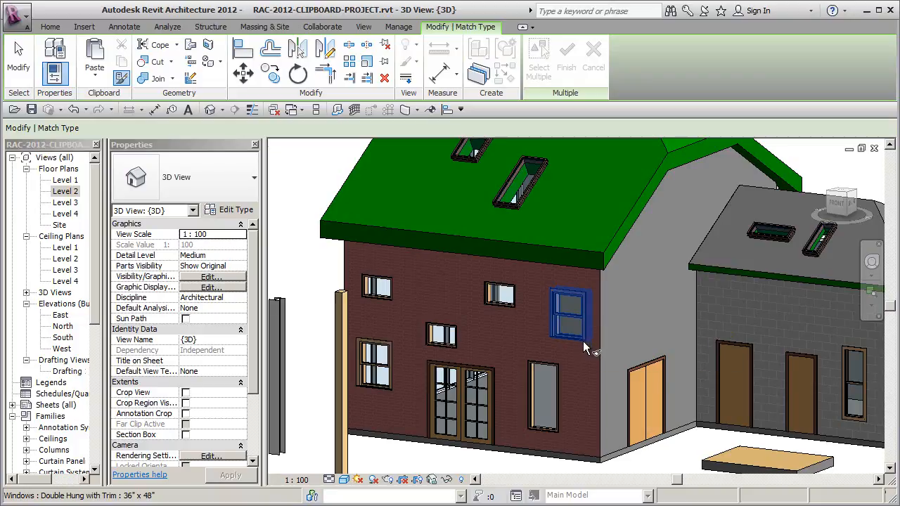
{"action": "key", "text": "Escape"}
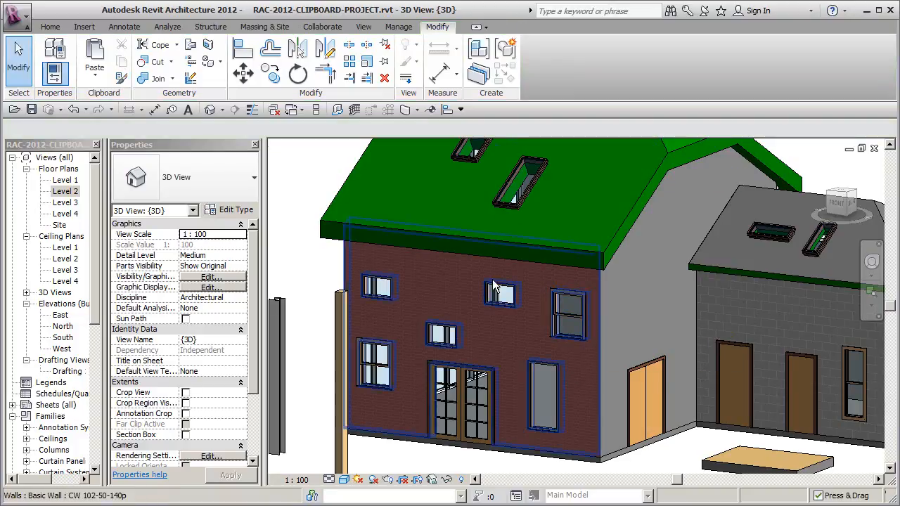
{"action": "left_click", "coordinate": [76, 110]}
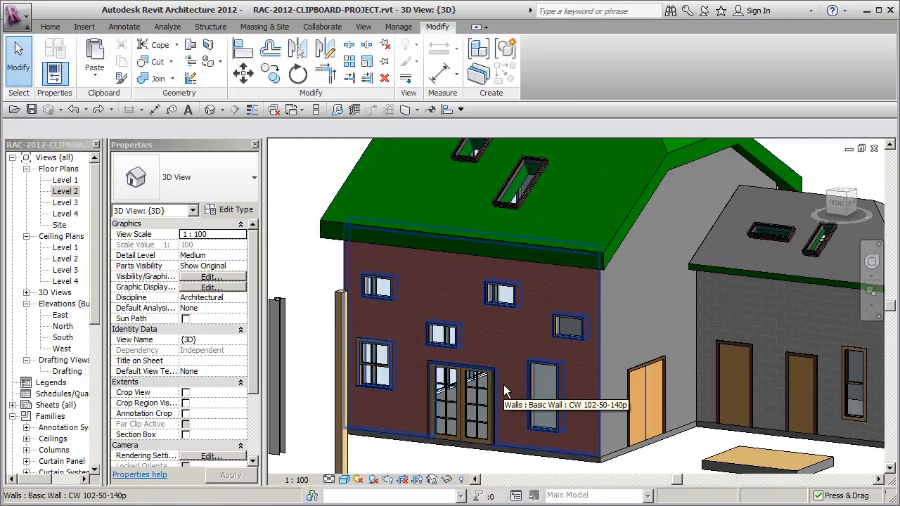
Raise the double-flush door in the grey side wall well above floor level and clear the selection.
{"action": "middle_click_drag", "start_coordinate": [537, 395], "coordinate": [599, 376], "text": "shift"}
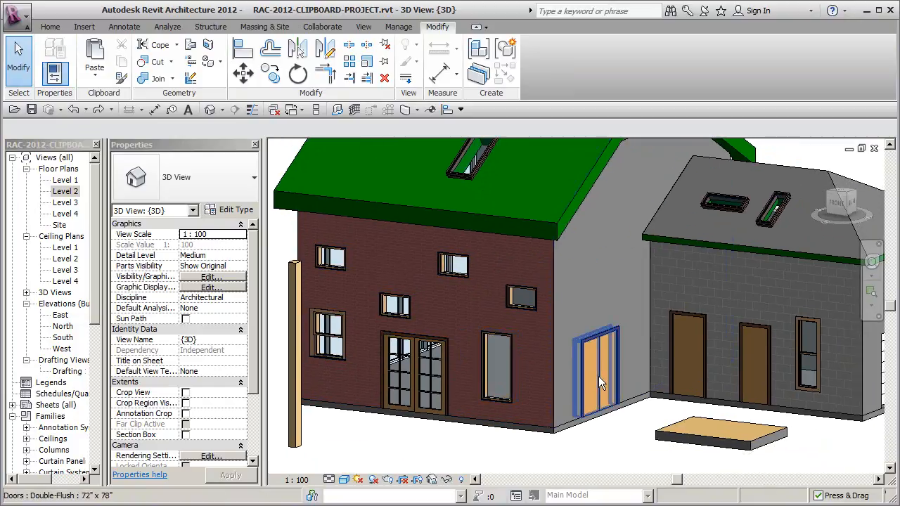
{"action": "left_click", "coordinate": [598, 376]}
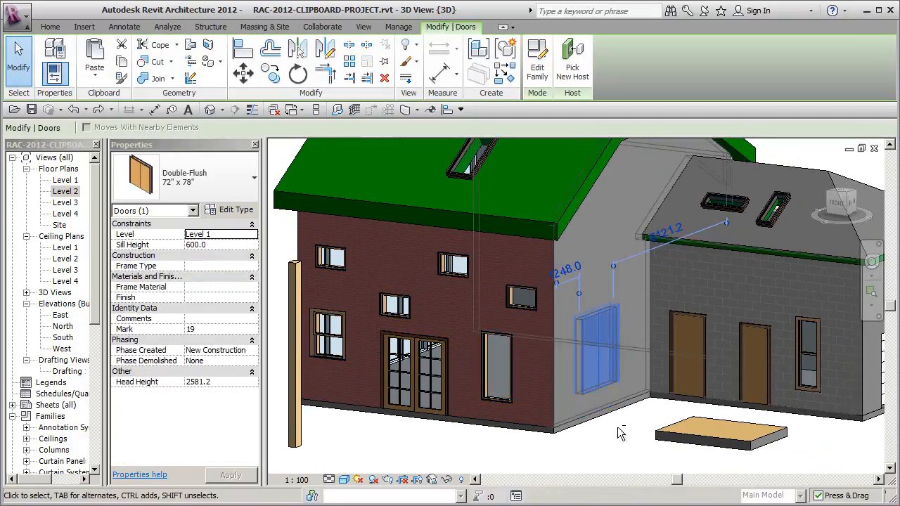
{"action": "left_click", "coordinate": [620, 431]}
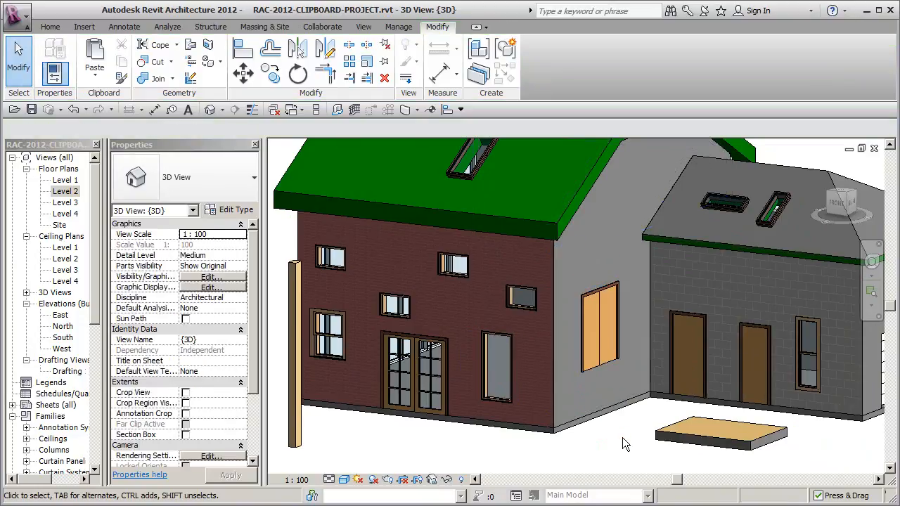
Match the brick wall's glazed double door type onto the raised double-flush door, and clear the source type.
{"action": "left_click", "coordinate": [121, 78]}
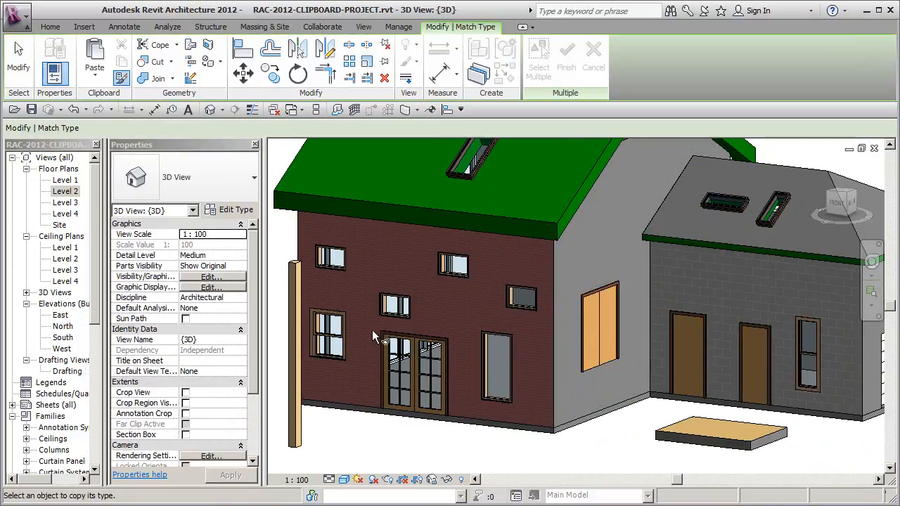
{"action": "left_click", "coordinate": [422, 360]}
{"action": "left_click", "coordinate": [599, 353]}
{"action": "left_click", "coordinate": [618, 439]}
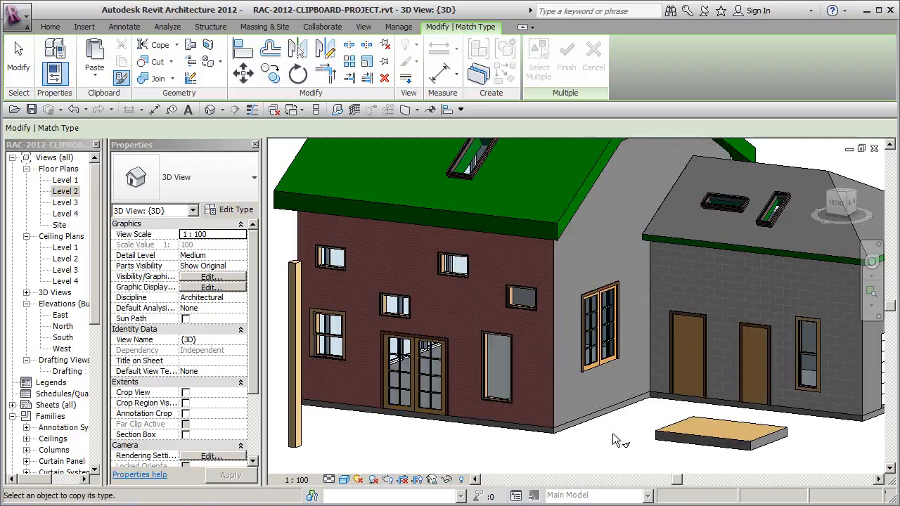
Undo the type match and the raising of the side wall's double door, and end Match Type.
{"action": "left_click", "coordinate": [74, 109]}
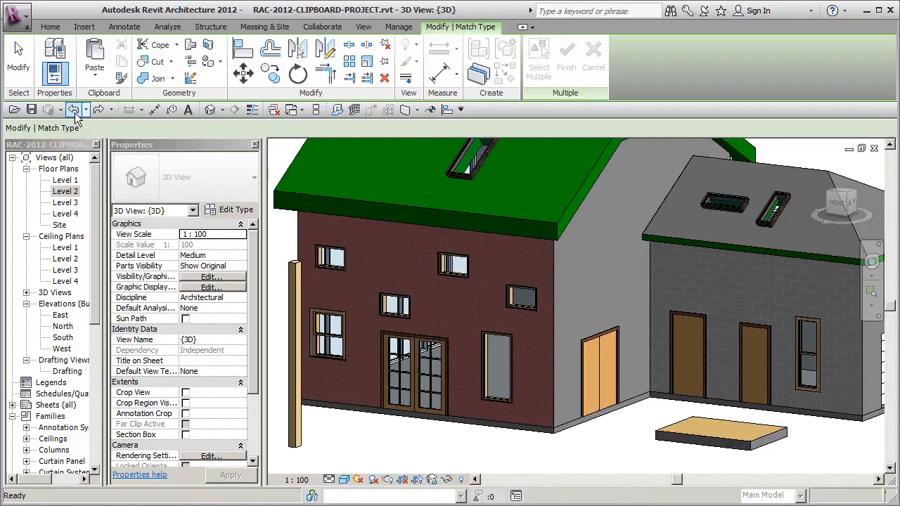
{"action": "scroll", "coordinate": [617, 442], "scroll_direction": "down", "scroll_amount": 3}
{"action": "scroll", "coordinate": [626, 433], "scroll_direction": "up", "scroll_amount": 2}
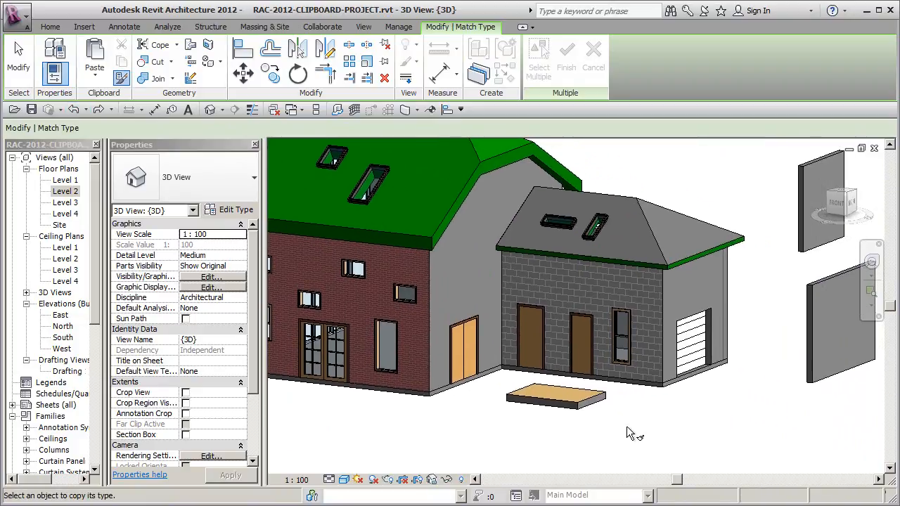
{"action": "middle_click_drag", "start_coordinate": [626, 426], "coordinate": [587, 437]}
{"action": "key", "text": "Escape"}
Check the type and level constraints of the lower freestanding wall, and clear the selection.
{"action": "middle_click_drag", "start_coordinate": [713, 451], "coordinate": [669, 411], "text": "shift"}
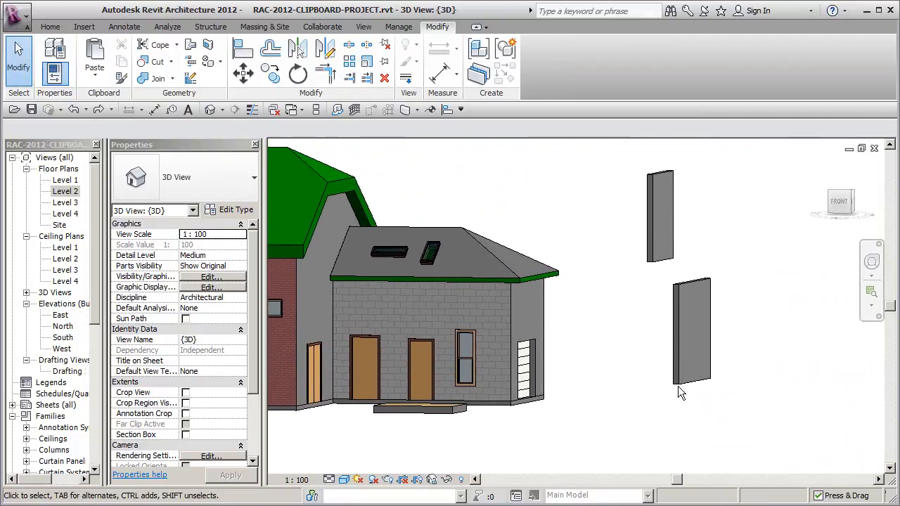
{"action": "left_click", "coordinate": [686, 379]}
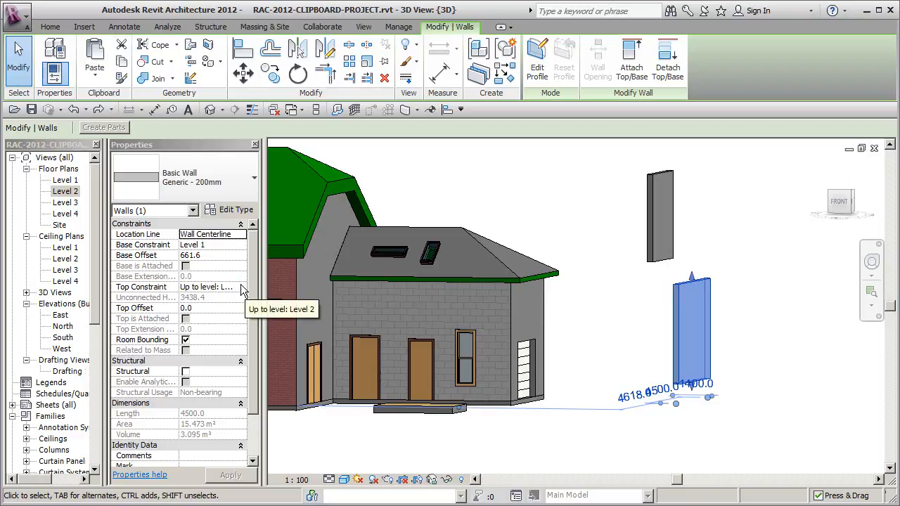
{"action": "left_click", "coordinate": [597, 355]}
Change the upper freestanding wall's type to CW 102-85-100p.
{"action": "left_click", "coordinate": [653, 262]}
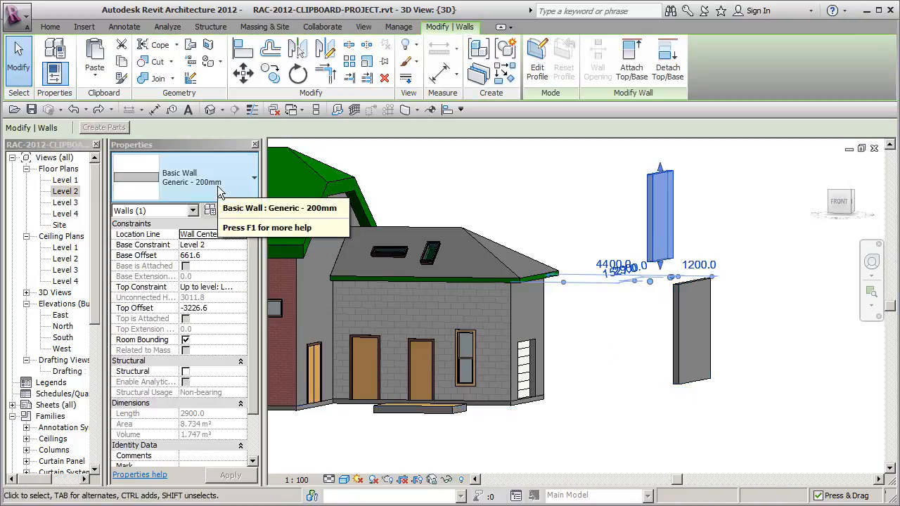
{"action": "left_click", "coordinate": [217, 185]}
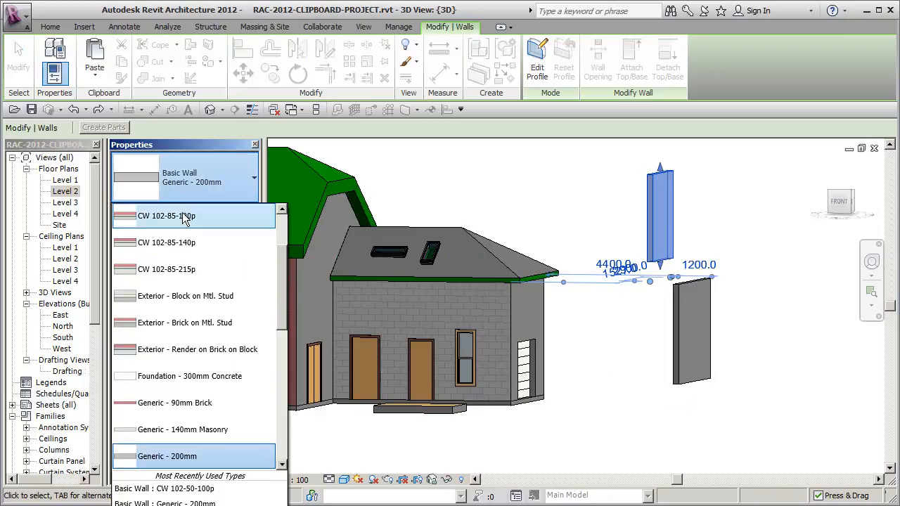
{"action": "left_click", "coordinate": [183, 215]}
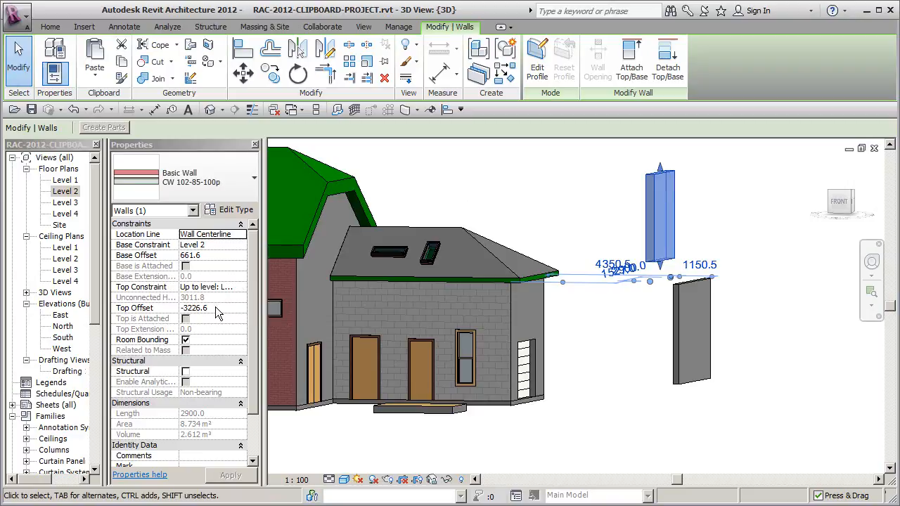
Set the upper freestanding wall's base offset to 100.0 and clear the selection.
{"action": "left_click", "coordinate": [221, 254]}
{"action": "double_click", "coordinate": [219, 255]}
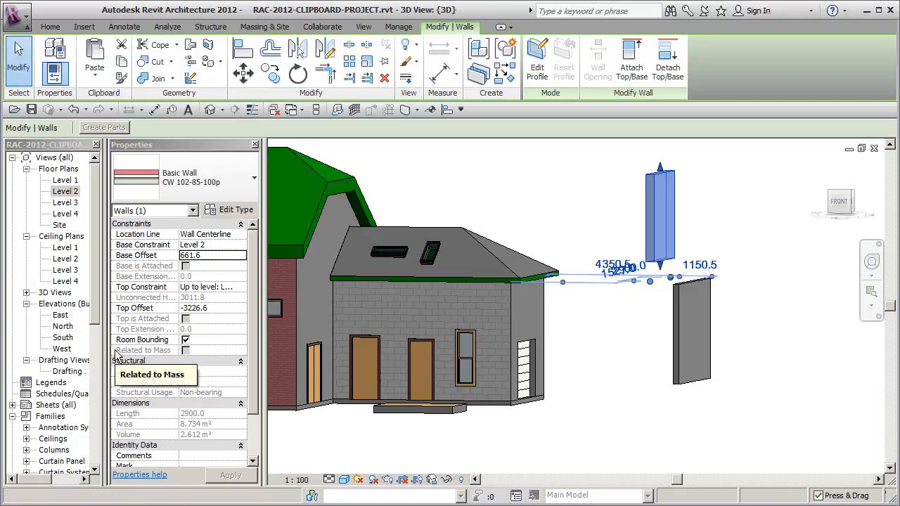
{"action": "left_click", "coordinate": [220, 255]}
{"action": "type", "text": "100.0"}
{"action": "left_click", "coordinate": [618, 378]}
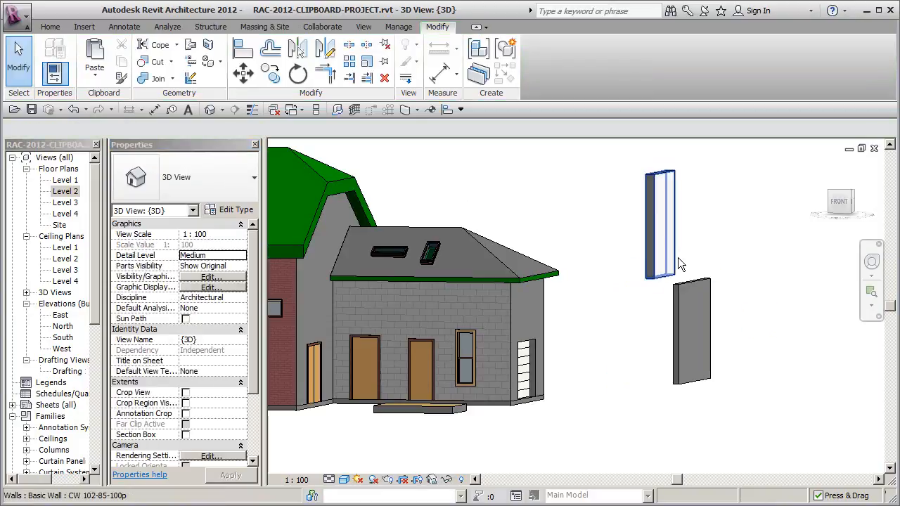
Match the lower freestanding wall's type onto the upper freestanding wall, and end Match Type.
{"action": "middle_click_drag", "start_coordinate": [783, 316], "coordinate": [790, 327], "text": "shift"}
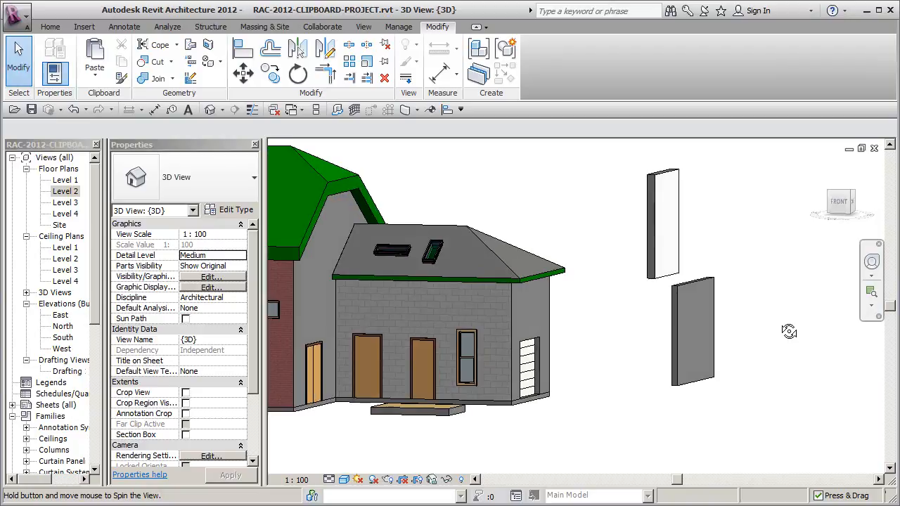
{"action": "left_click", "coordinate": [121, 76]}
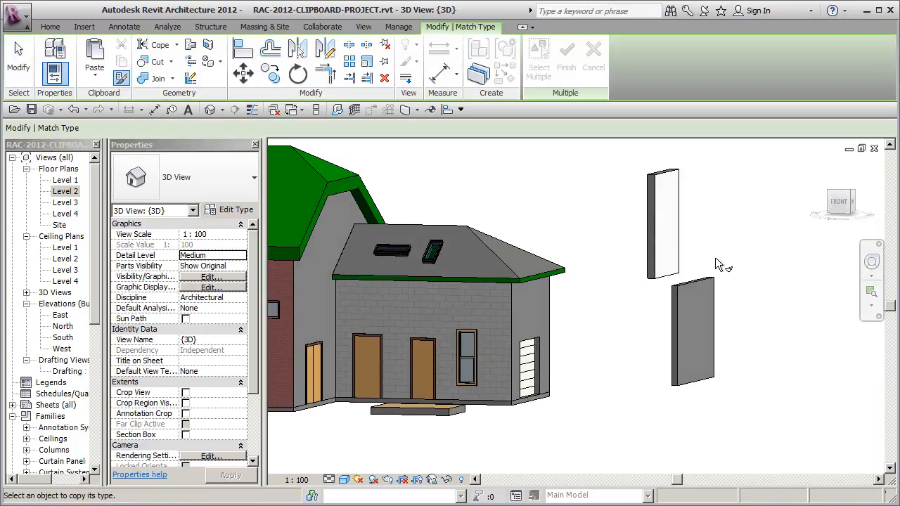
{"action": "left_click", "coordinate": [706, 280]}
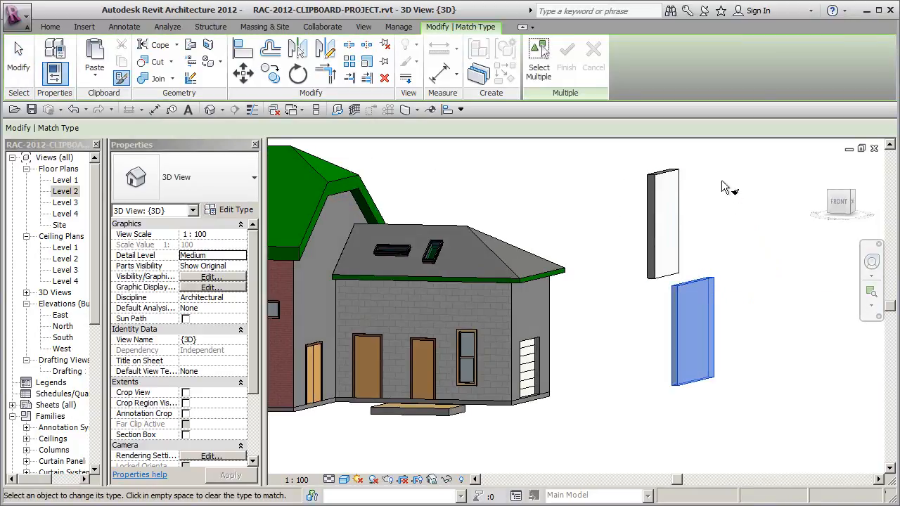
{"action": "left_click", "coordinate": [683, 176]}
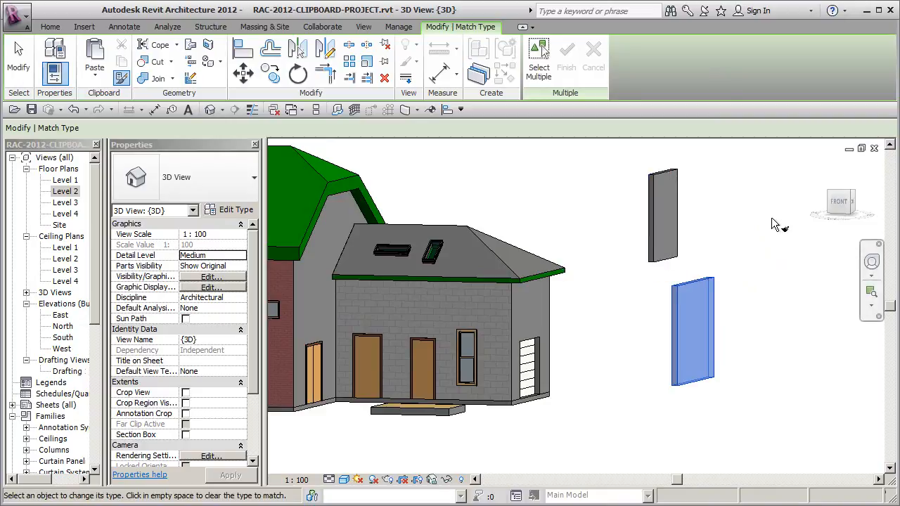
{"action": "left_click", "coordinate": [746, 238]}
{"action": "key", "text": "Escape"}
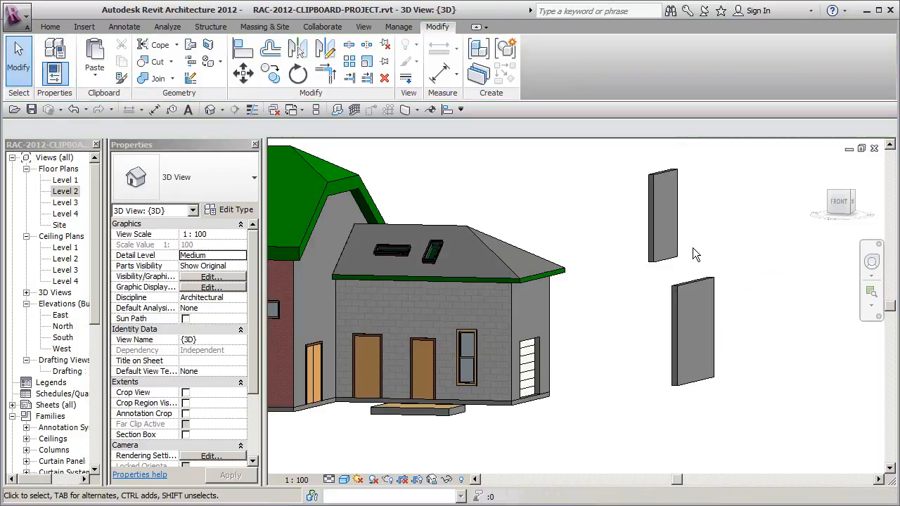
Check the upper freestanding wall's type, base offset and top offset, and clear the selection.
{"action": "left_click", "coordinate": [673, 256]}
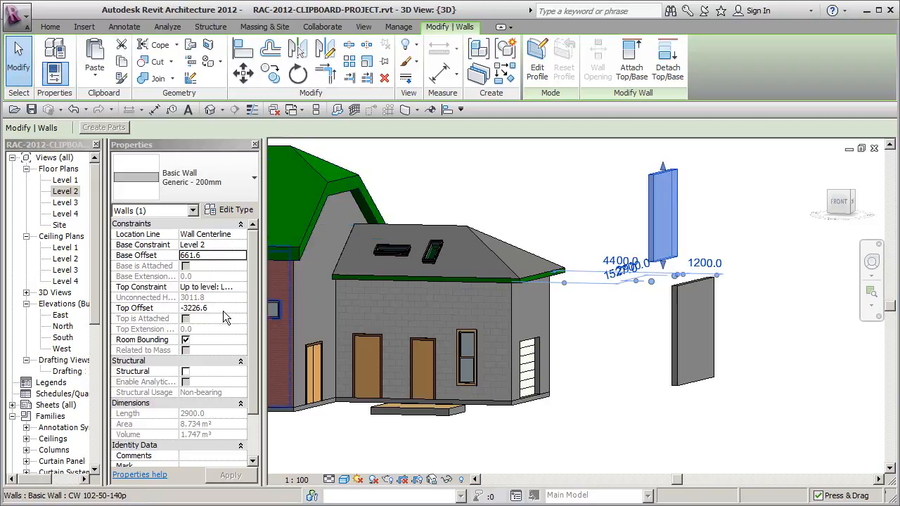
{"action": "left_click", "coordinate": [756, 305]}
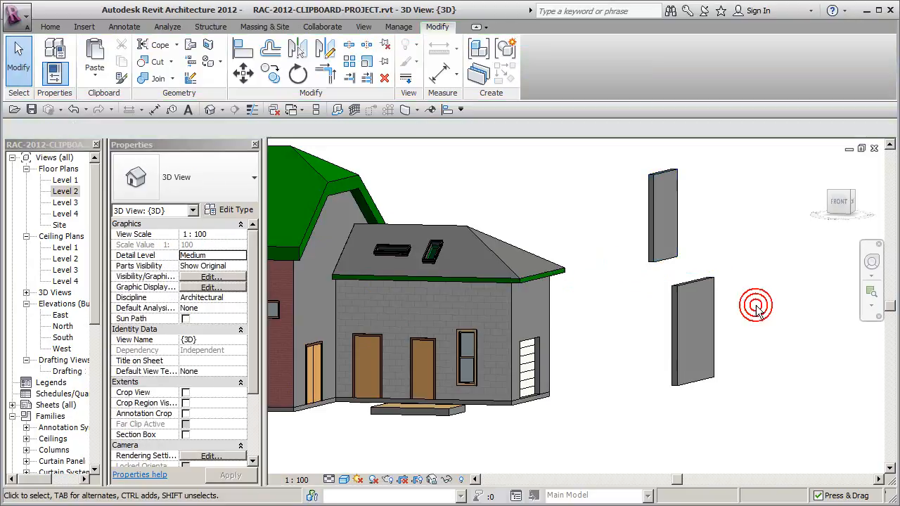
Stretch the lower freestanding wall's top down to an offset of about -1417 and its base to about -755, and check its constraints.
{"action": "left_click", "coordinate": [711, 290]}
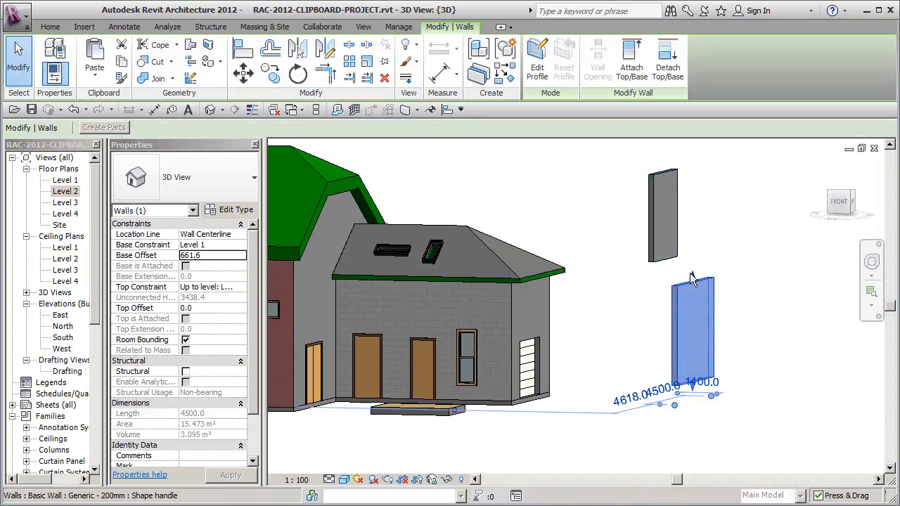
{"action": "left_click_drag", "start_coordinate": [695, 315], "coordinate": [696, 338]}
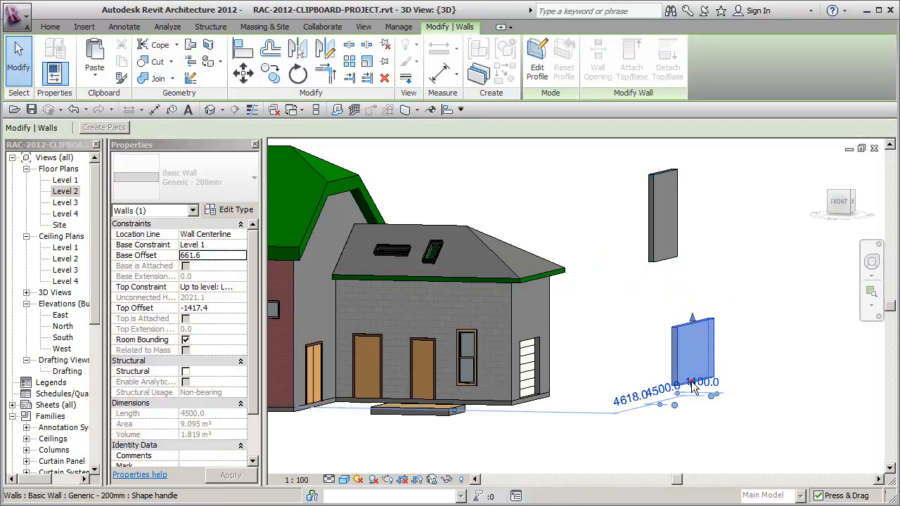
{"action": "left_click", "coordinate": [773, 396]}
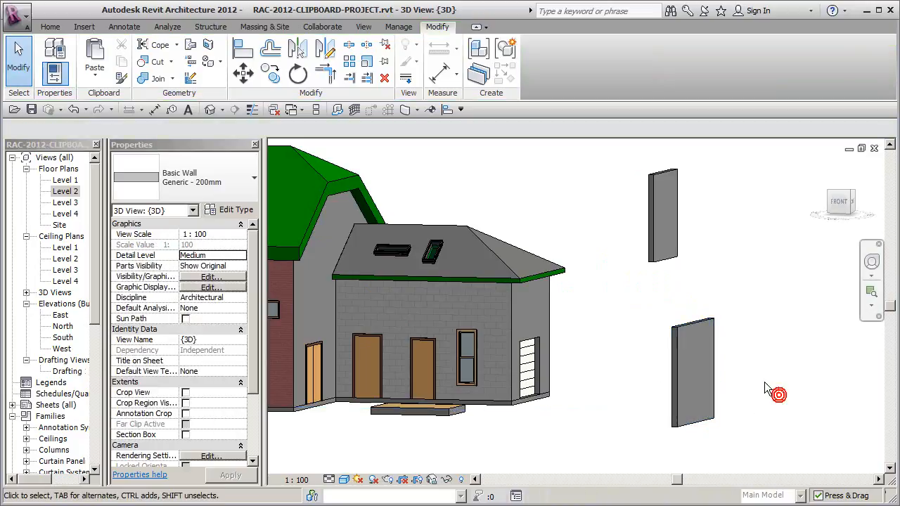
{"action": "left_click", "coordinate": [703, 323]}
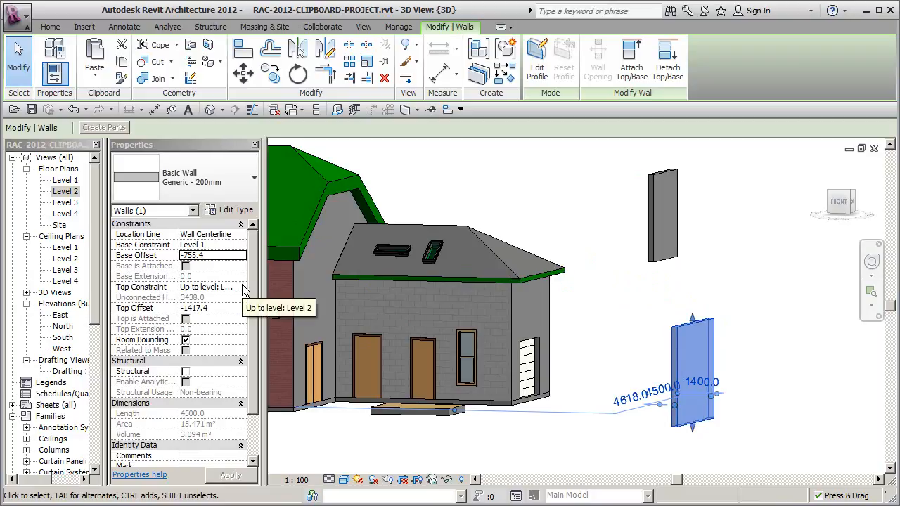
{"action": "left_click", "coordinate": [733, 278]}
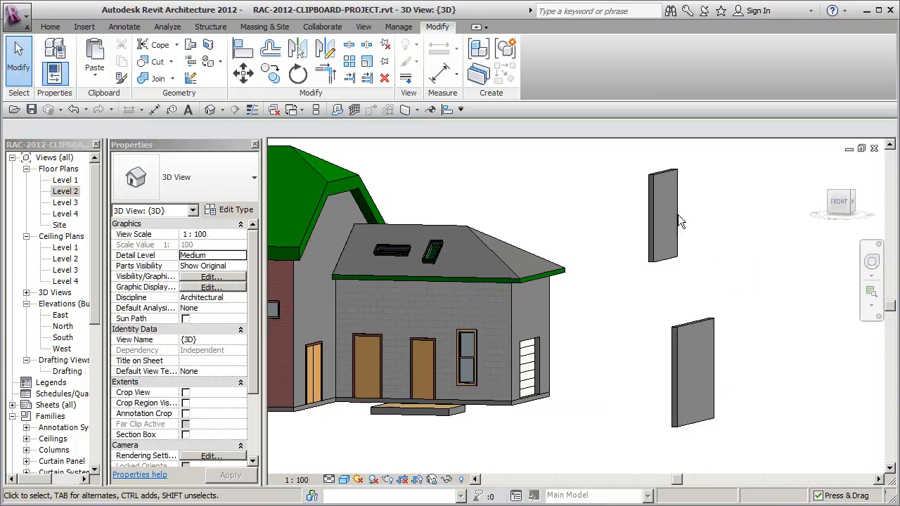
Match the lower freestanding wall's type onto the upper freestanding wall again, and end Match Type.
{"action": "left_click", "coordinate": [121, 77]}
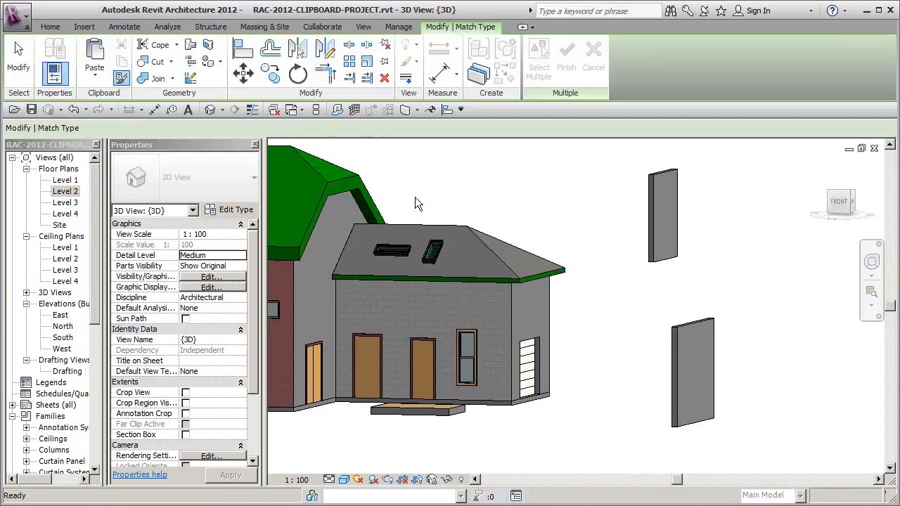
{"action": "left_click", "coordinate": [675, 334]}
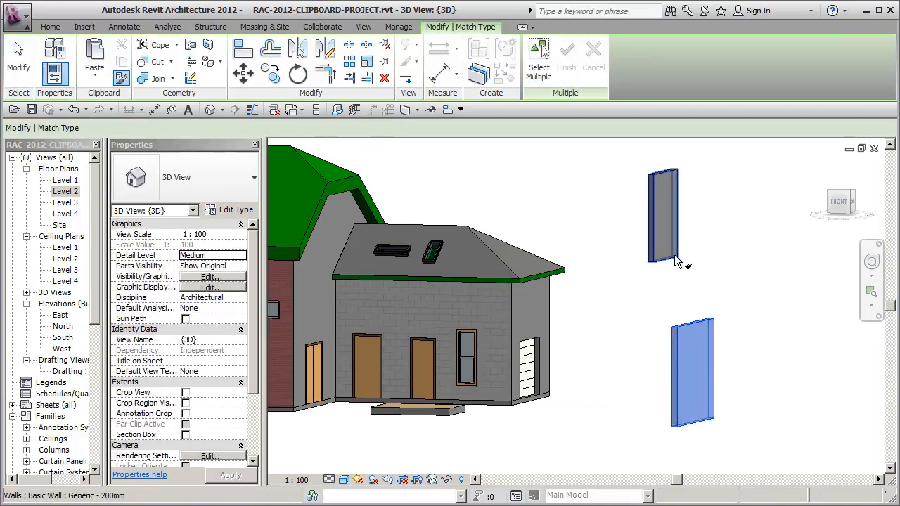
{"action": "left_click", "coordinate": [674, 256]}
{"action": "left_click", "coordinate": [719, 256]}
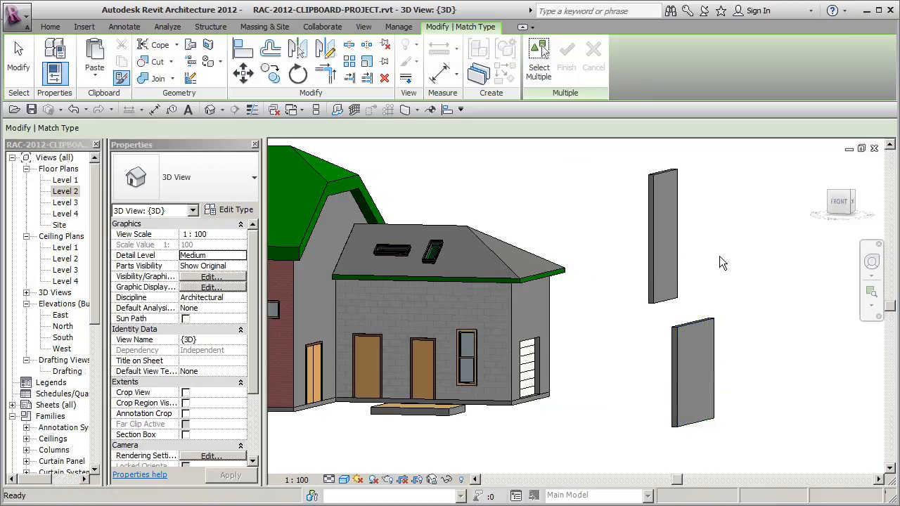
{"action": "key", "text": "Escape"}
Check the upper freestanding wall's base offset and top offset after the type match, and clear the selection.
{"action": "left_click", "coordinate": [681, 253]}
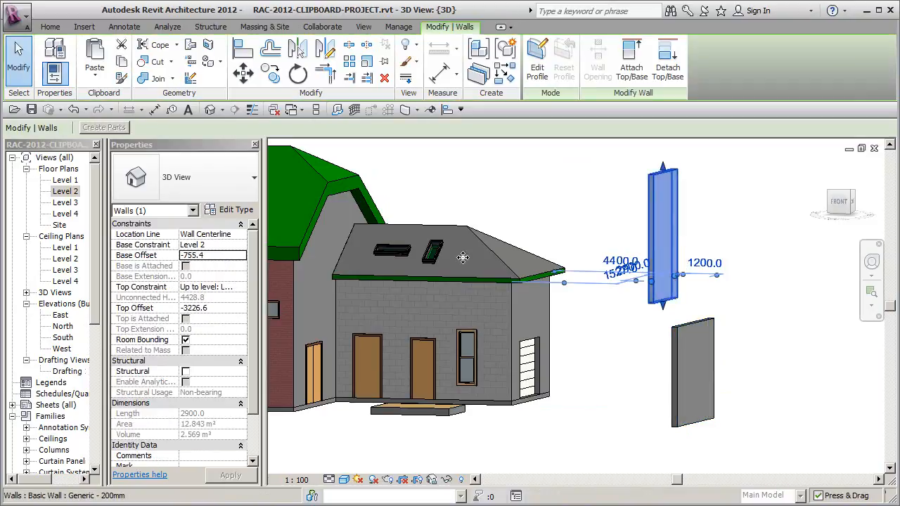
{"action": "left_click", "coordinate": [216, 255]}
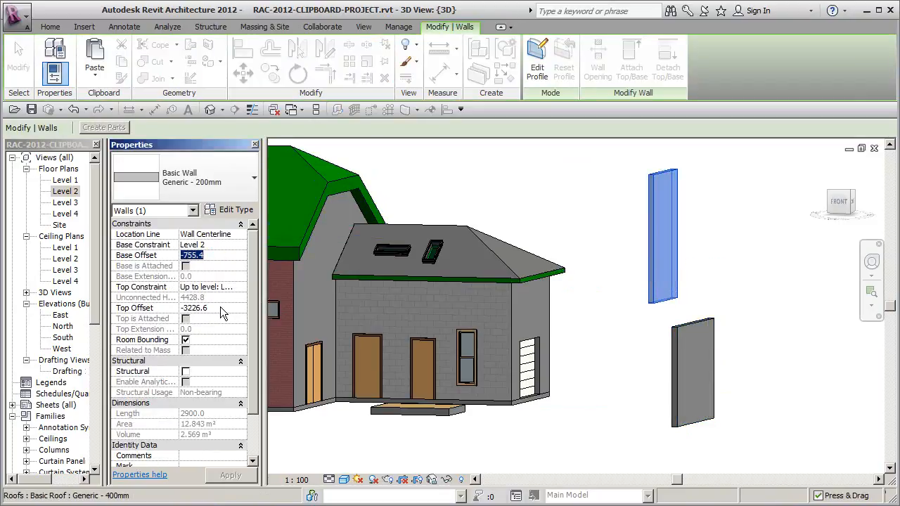
{"action": "left_click", "coordinate": [709, 192]}
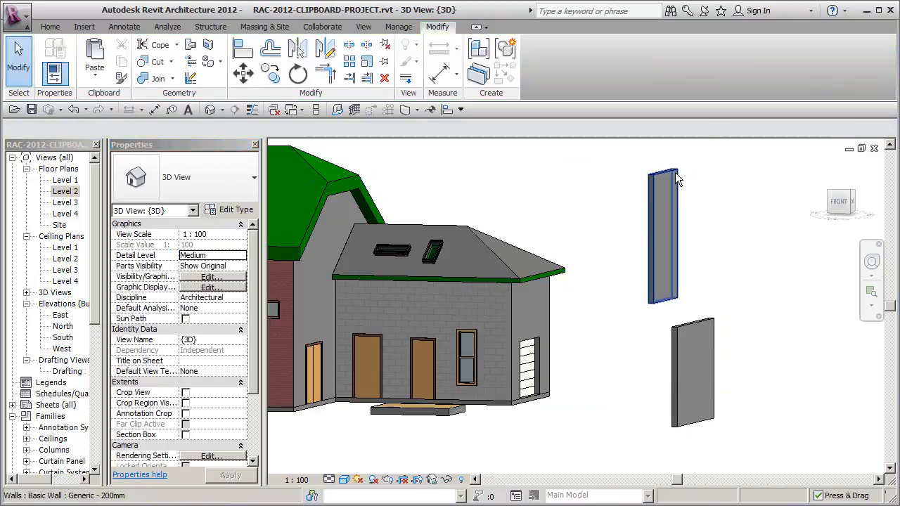
Constrain the upper freestanding wall's top up to Level 2 with a top offset of 0.0.
{"action": "left_click", "coordinate": [675, 172]}
{"action": "mouse_move", "coordinate": [723, 210]}
{"action": "middle_mouse_down"}
{"action": "mouse_move", "coordinate": [728, 224]}
{"action": "mouse_move", "coordinate": [720, 220]}
{"action": "middle_mouse_up"}
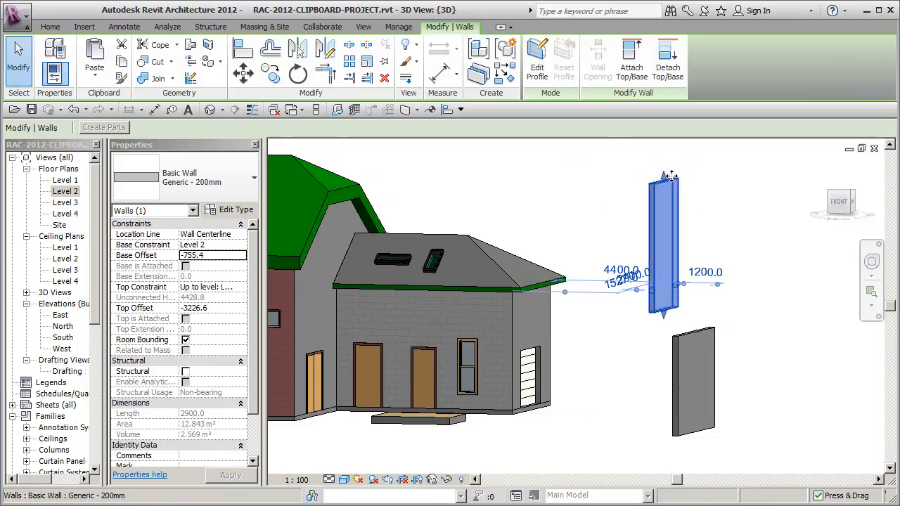
{"action": "left_click", "coordinate": [240, 287]}
{"action": "left_click", "coordinate": [241, 288]}
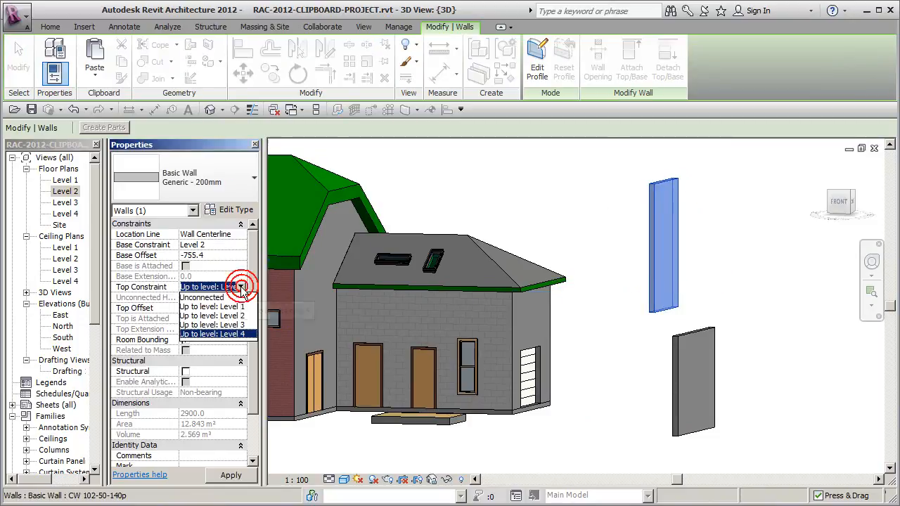
{"action": "left_click", "coordinate": [241, 315]}
{"action": "left_click", "coordinate": [225, 308]}
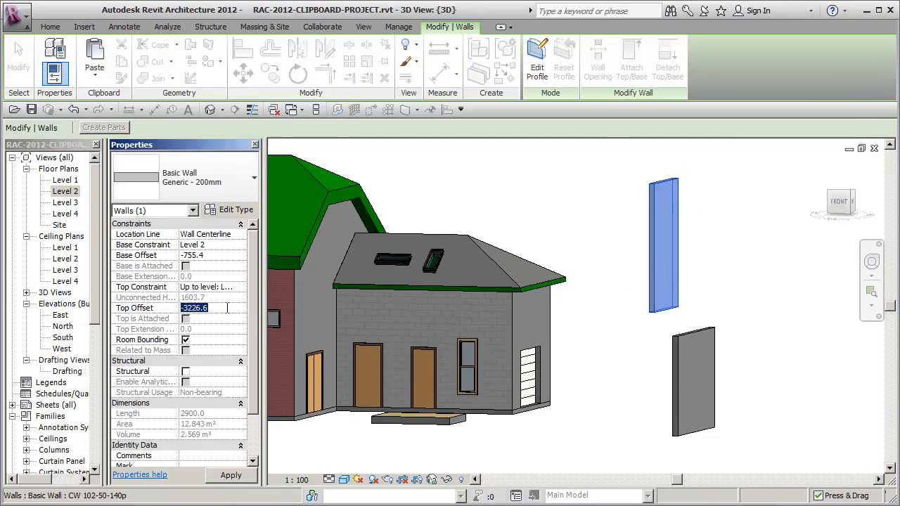
{"action": "left_click", "coordinate": [515, 197]}
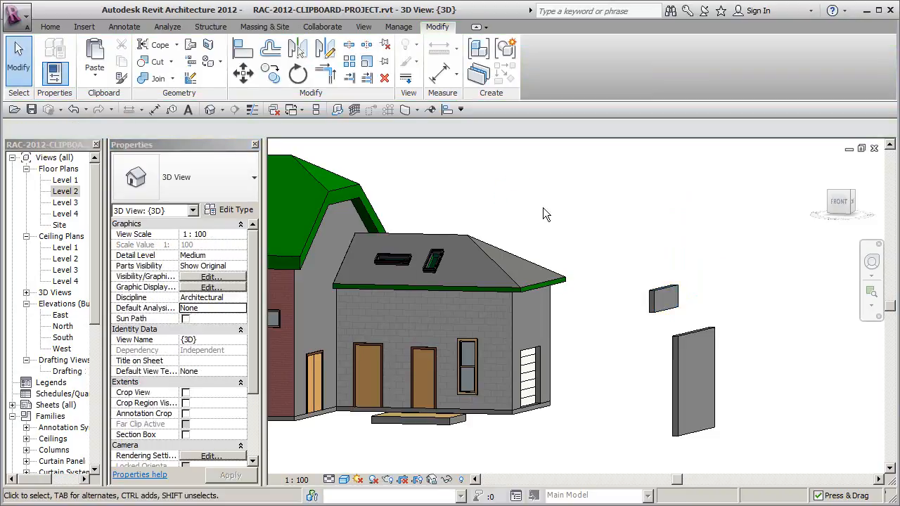
Change the upper freestanding wall's top constraint to Level 3, check its constraints, and clear the selection.
{"action": "middle_click_drag", "start_coordinate": [759, 274], "coordinate": [751, 242]}
{"action": "left_click", "coordinate": [668, 263]}
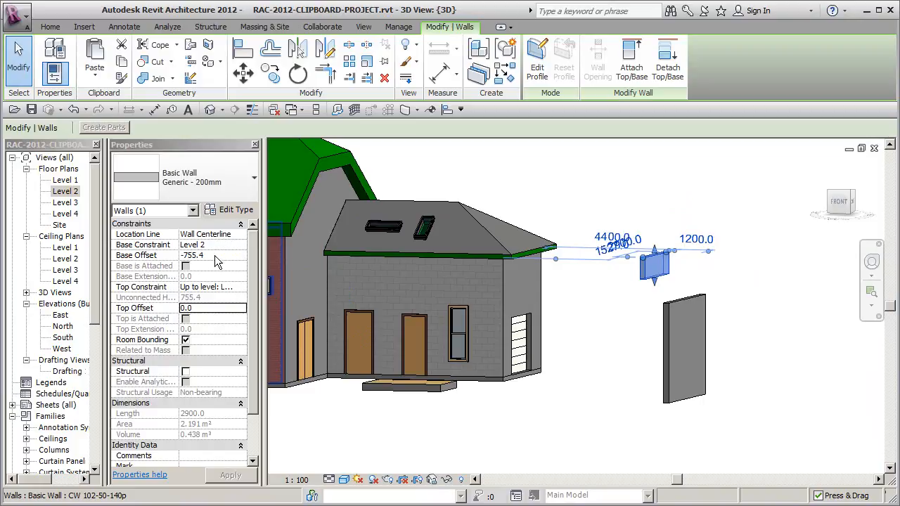
{"action": "left_click", "coordinate": [241, 288]}
{"action": "left_click", "coordinate": [242, 325]}
{"action": "left_click", "coordinate": [685, 274]}
{"action": "middle_click_drag", "start_coordinate": [749, 280], "coordinate": [727, 291]}
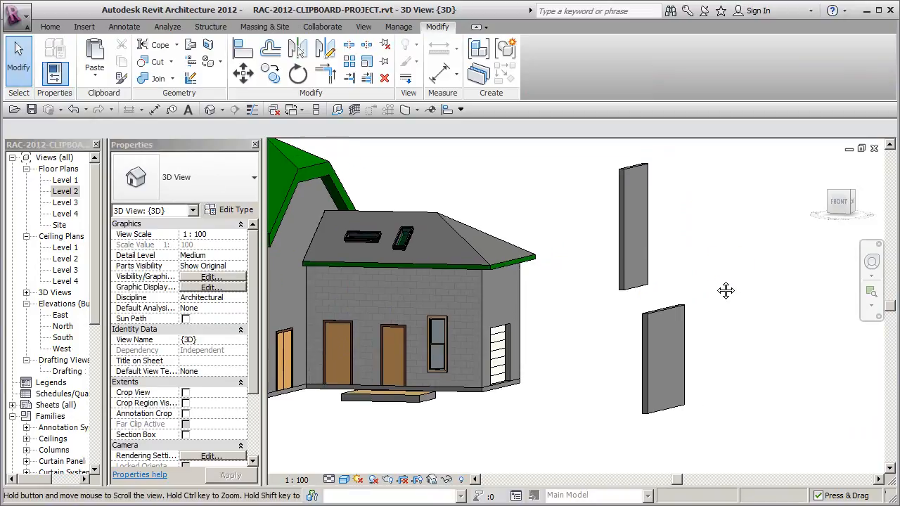
{"action": "left_click", "coordinate": [647, 261]}
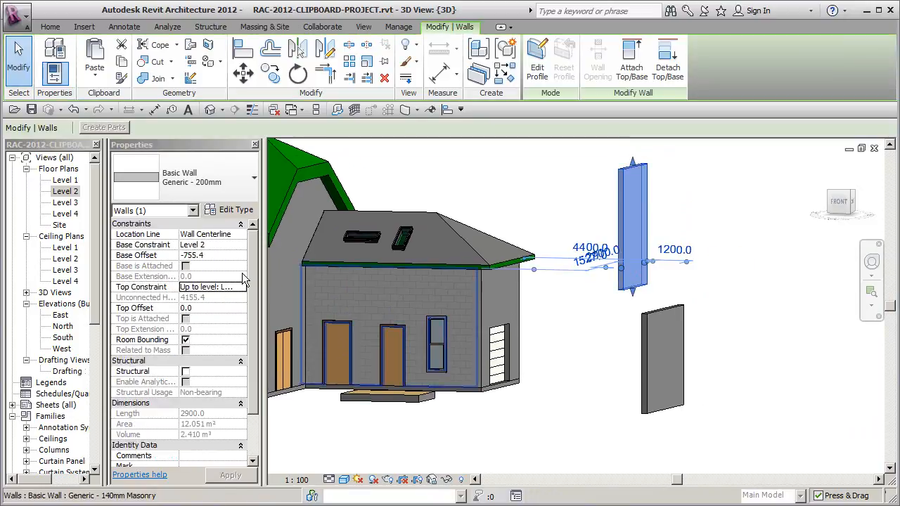
{"action": "left_click", "coordinate": [669, 286]}
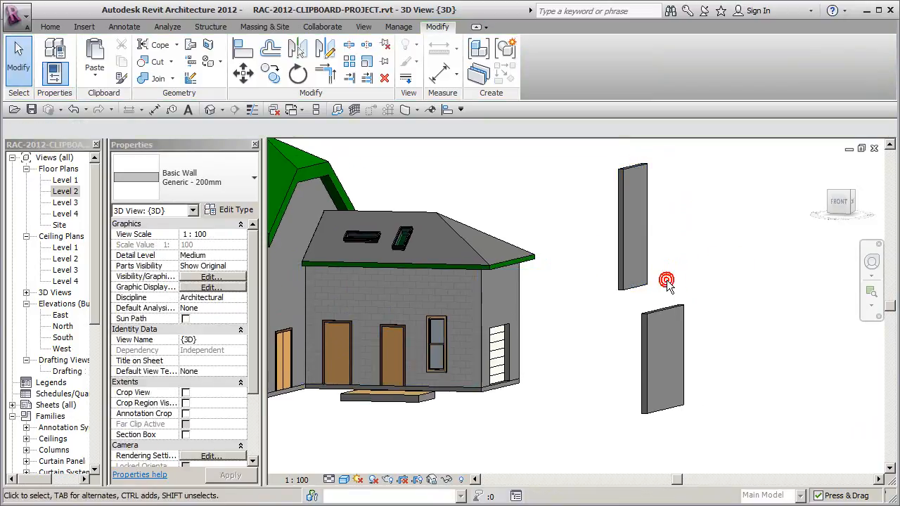
Stretch the upper freestanding wall's base upward to a base offset of about 1046.
{"action": "left_click", "coordinate": [639, 287]}
{"action": "left_click_drag", "start_coordinate": [634, 294], "coordinate": [635, 238]}
{"action": "left_click", "coordinate": [653, 198]}
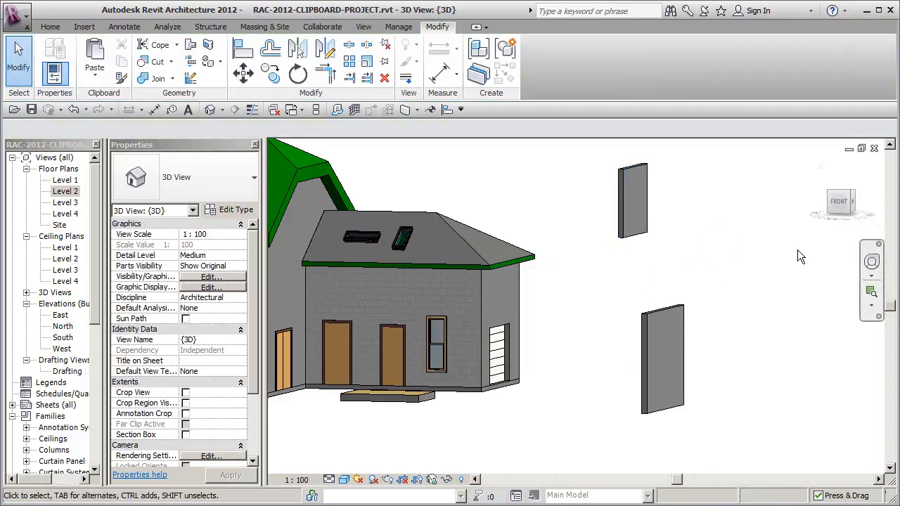
Stretch the lower freestanding wall's top upward, leaving a gap below the upper wall, and clear the selection.
{"action": "left_click", "coordinate": [665, 310]}
{"action": "left_click_drag", "start_coordinate": [665, 309], "coordinate": [665, 271]}
{"action": "left_click", "coordinate": [731, 280]}
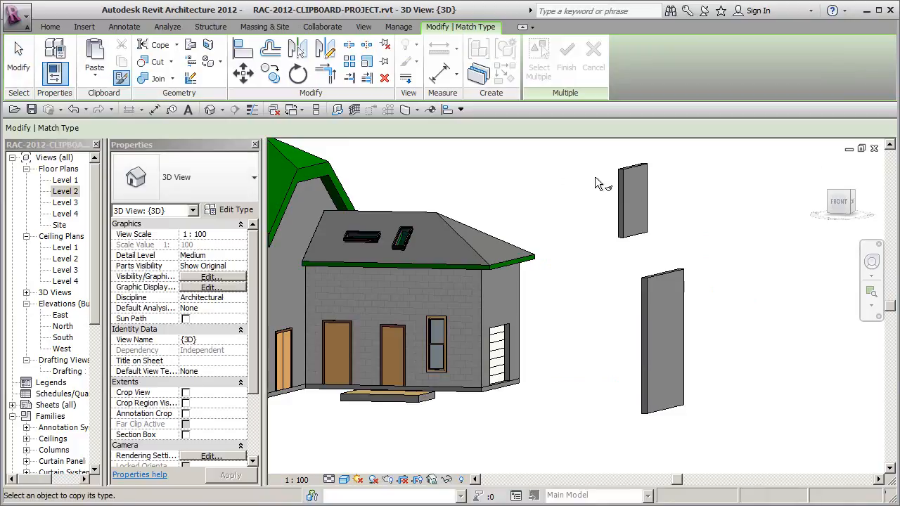
Match the upper freestanding wall's type onto the lower freestanding wall, and end Match Type.
{"action": "left_click", "coordinate": [632, 188]}
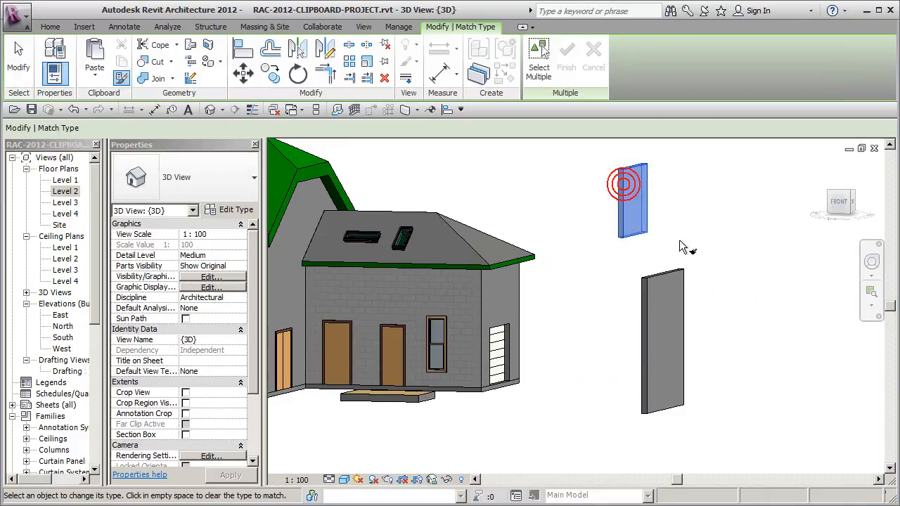
{"action": "left_click", "coordinate": [692, 278]}
{"action": "key", "text": "Escape"}
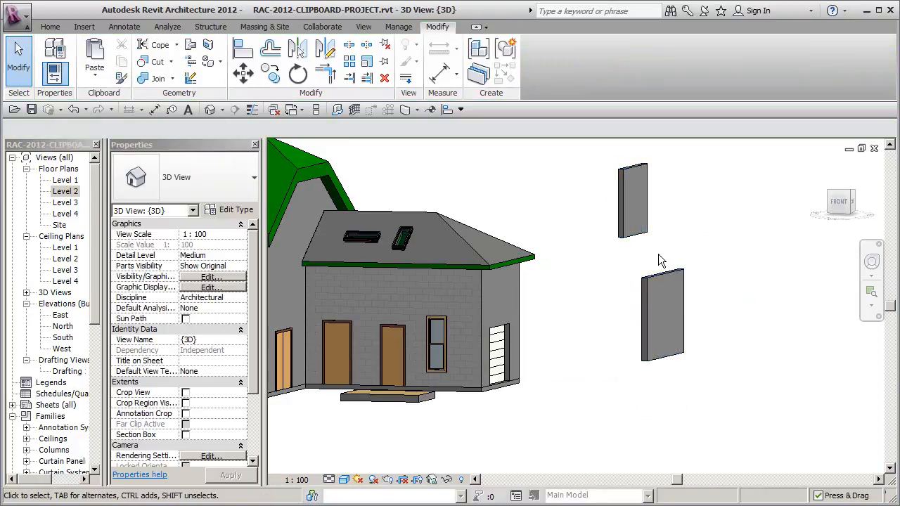
Select both freestanding walls together to compare their base and top constraints and offsets, and clear the selection.
{"action": "left_click", "coordinate": [633, 200]}
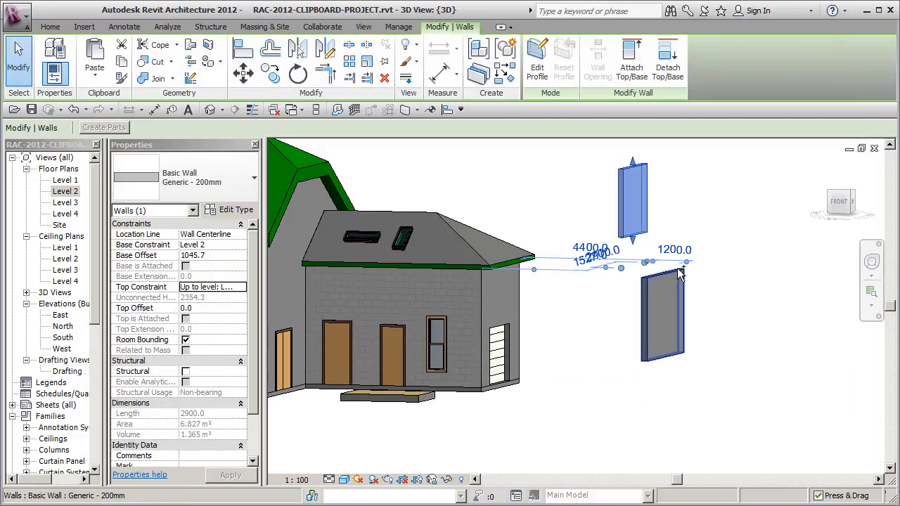
{"action": "left_click", "coordinate": [674, 281], "text": "ctrl"}
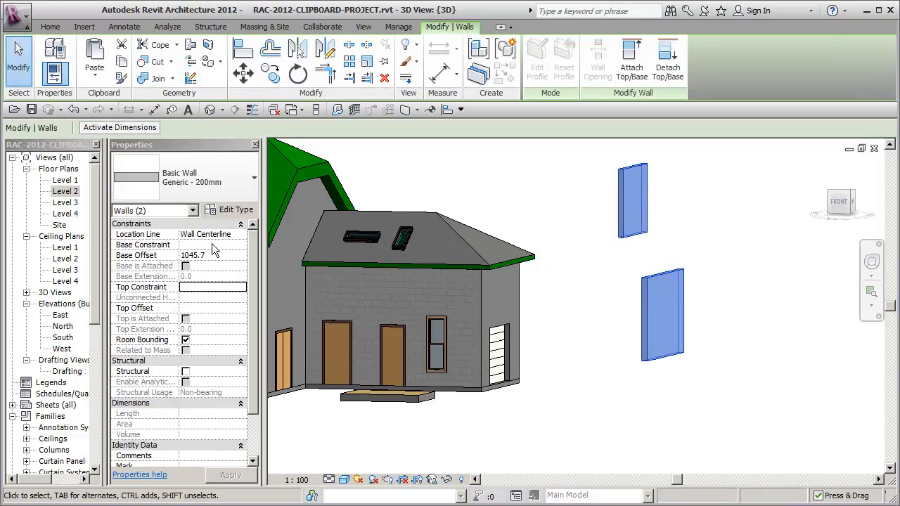
{"action": "left_click", "coordinate": [623, 251]}
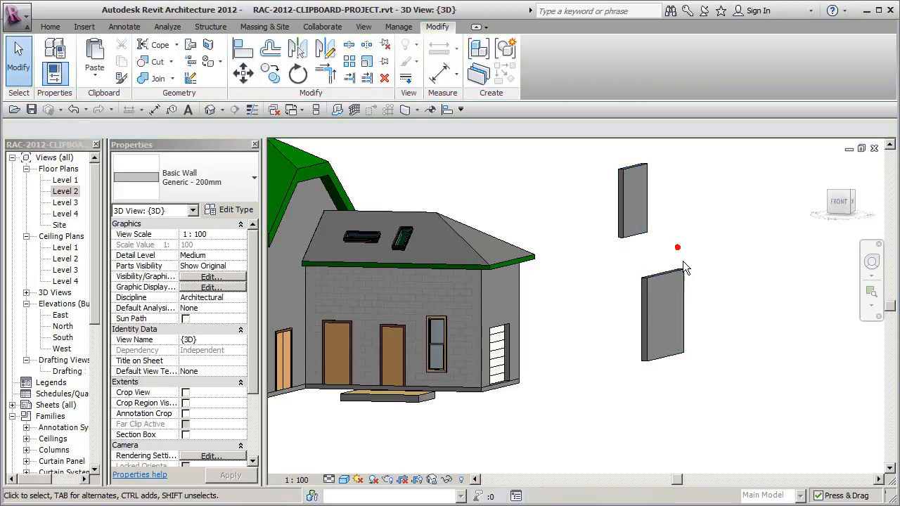